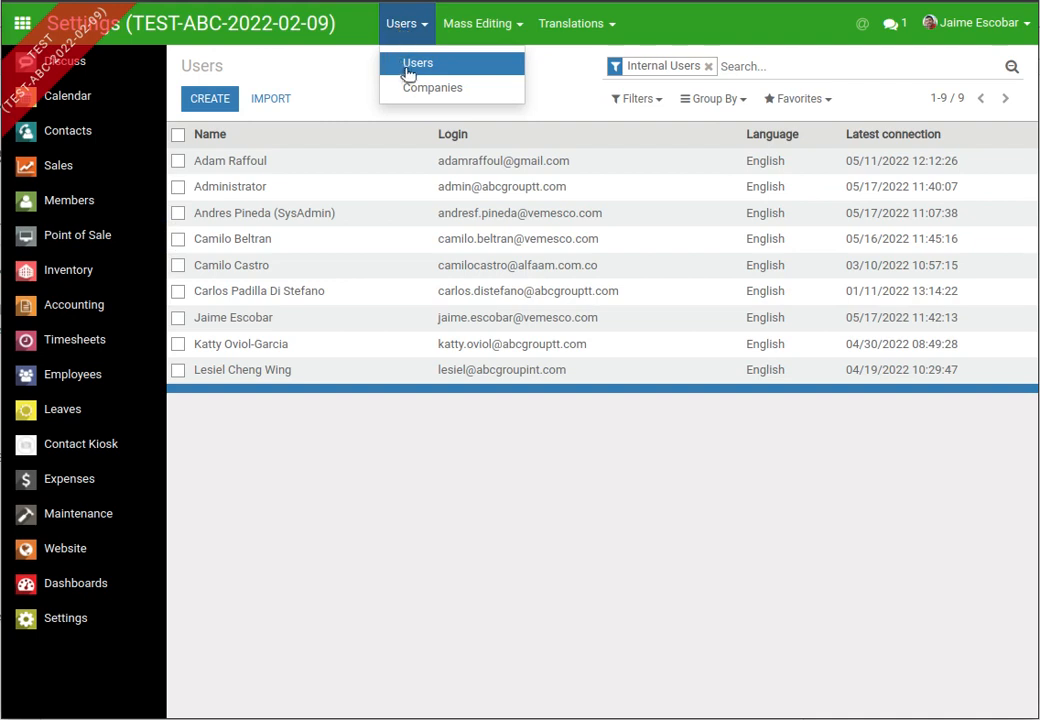
- Start a new user record named 'test employee'
{"action": "left_click", "coordinate": [409, 72]}
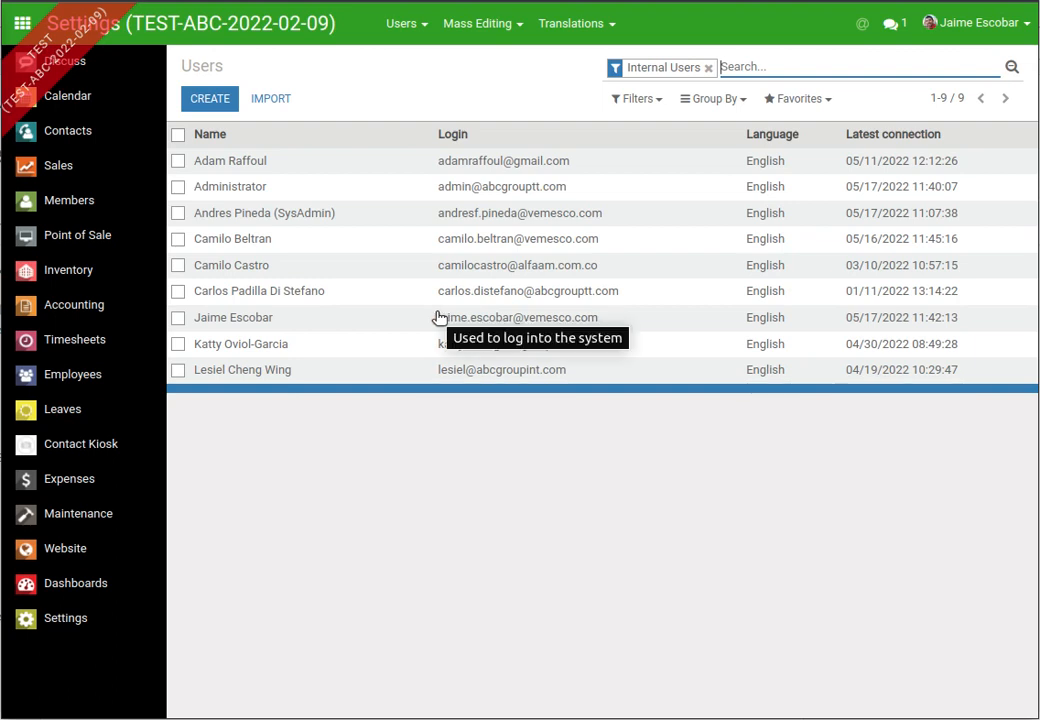
{"action": "left_click", "coordinate": [212, 100]}
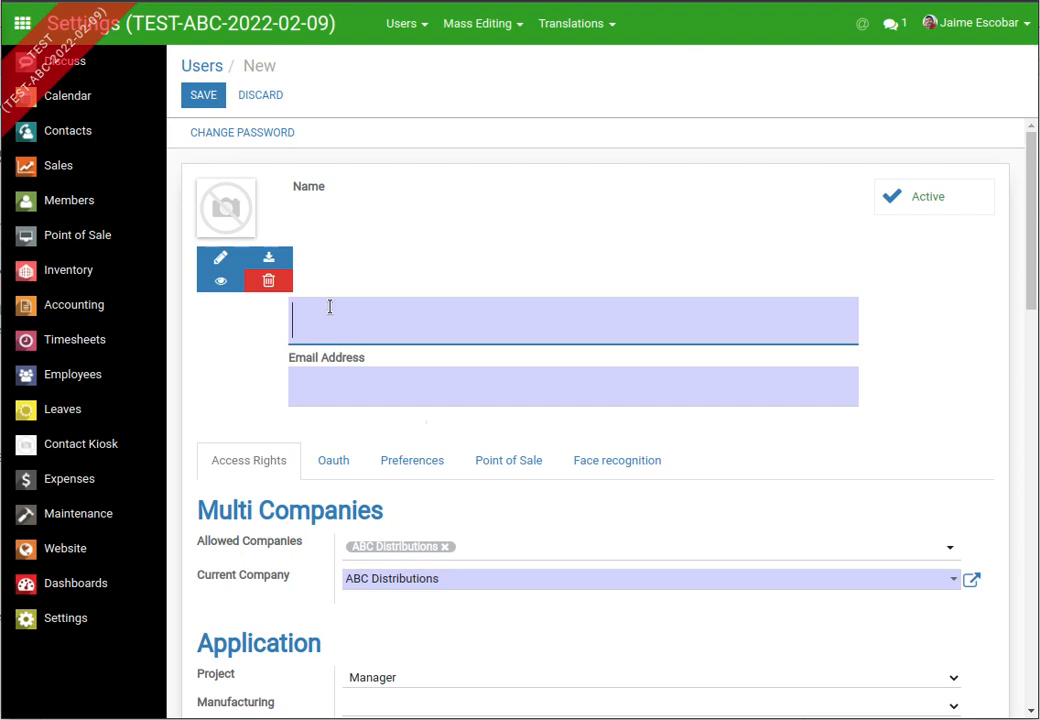
{"action": "type", "text": "test employee"}
- Fill in the new user's e-mail address
{"action": "left_click", "coordinate": [313, 405]}
{"action": "type", "text": "teste"}
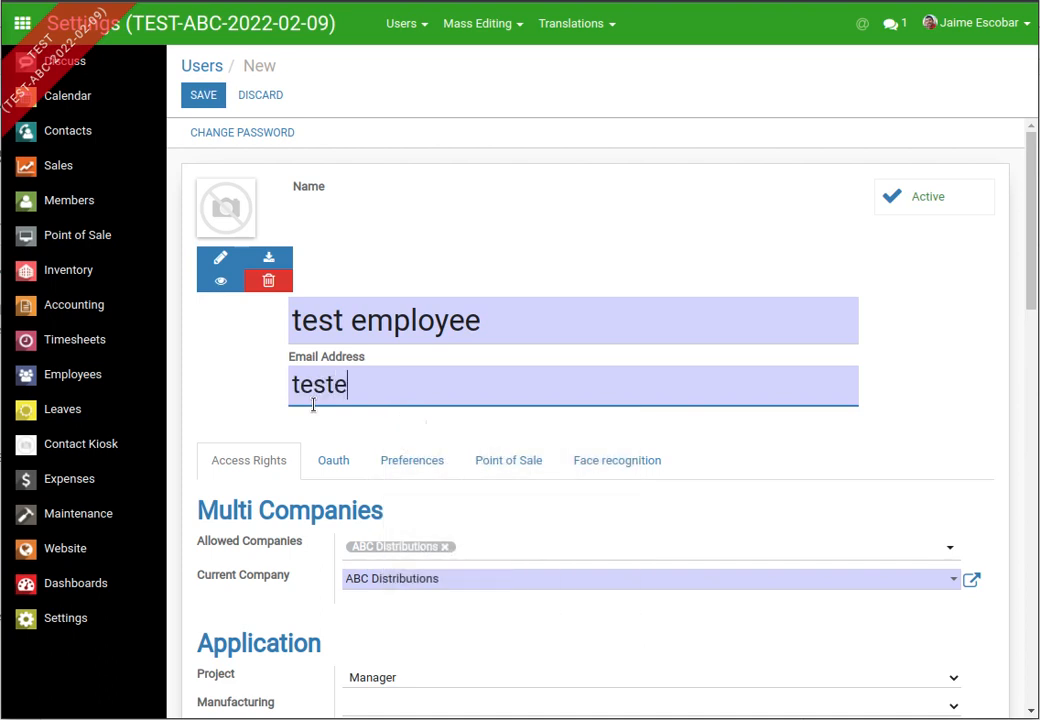
{"action": "type", "text": "mplo"}
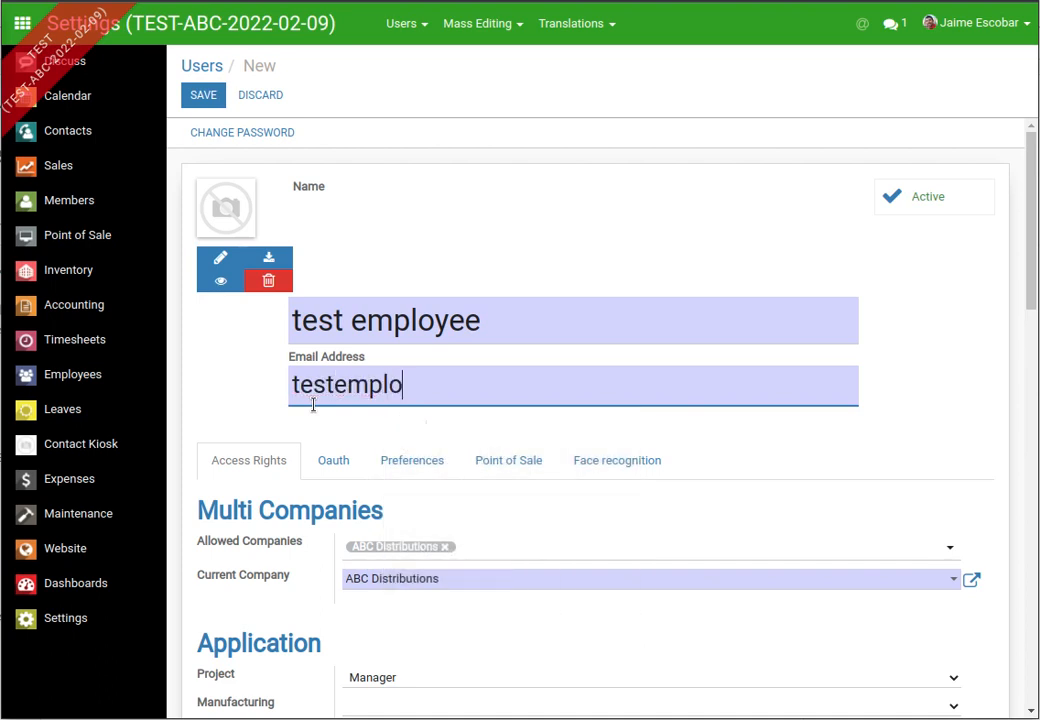
{"action": "type", "text": "yee@"}
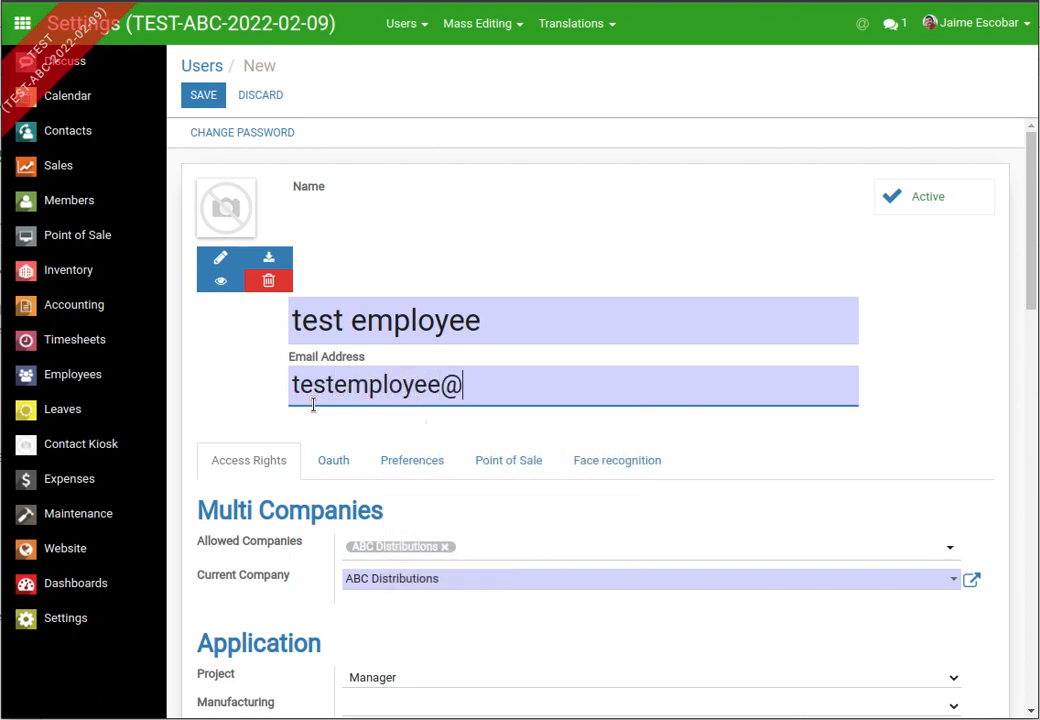
{"action": "type", "text": "abc"}
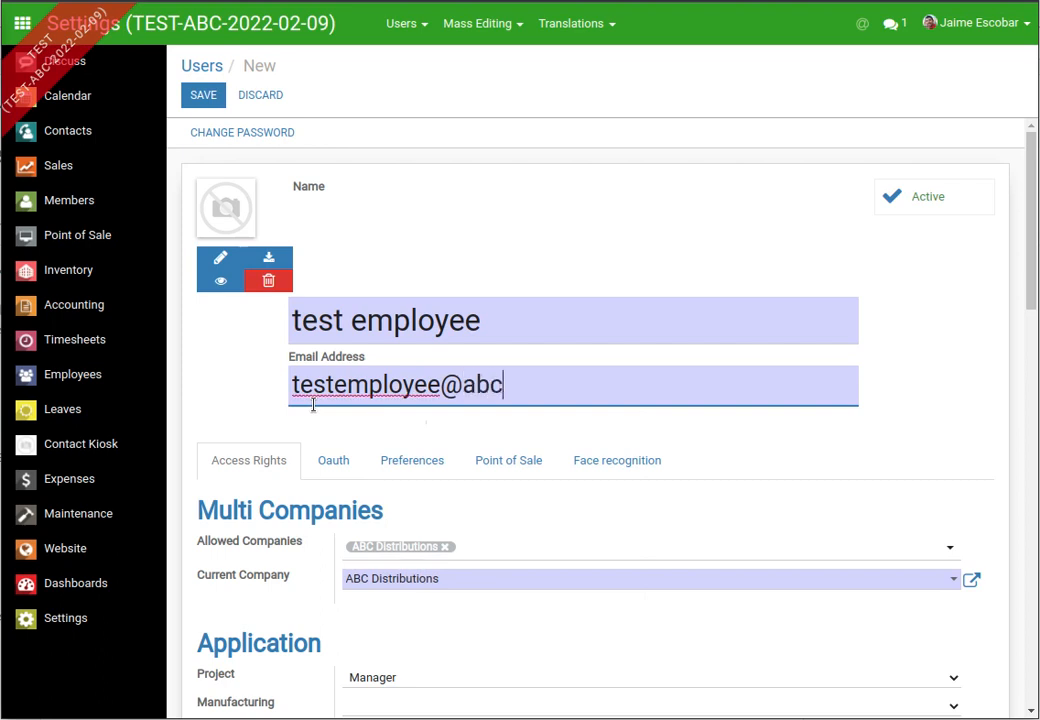
{"action": "type", "text": ".com"}
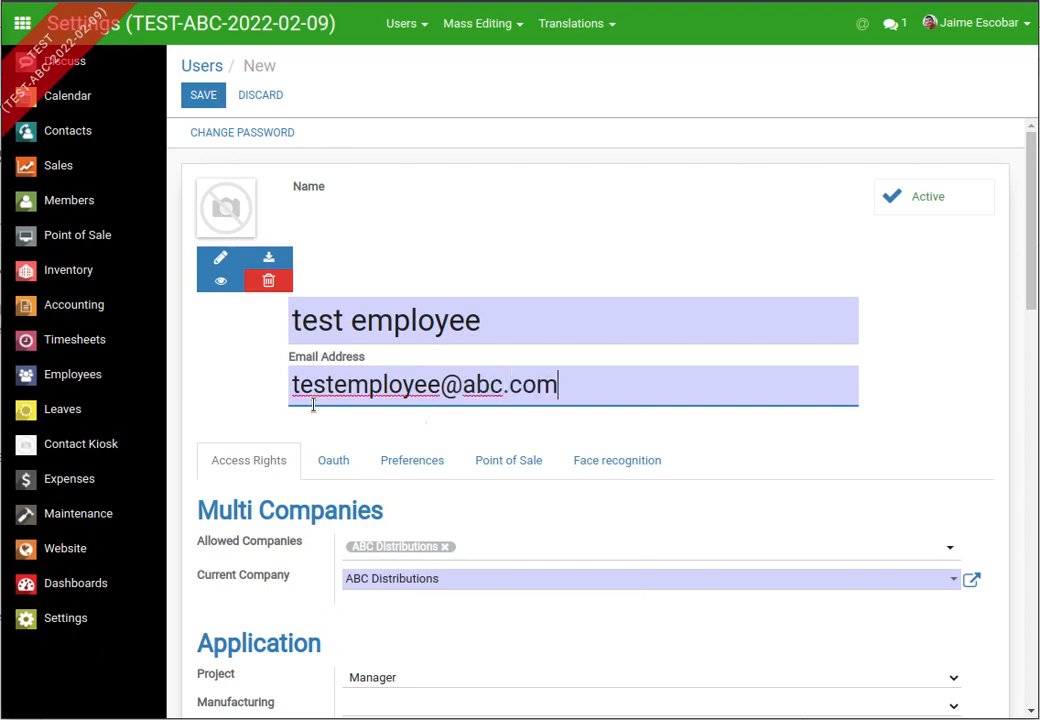
{"action": "scroll", "coordinate": [587, 310], "scroll_direction": "down", "scroll_amount": 2}
{"action": "scroll", "coordinate": [587, 310], "scroll_direction": "down", "scroll_amount": 3}
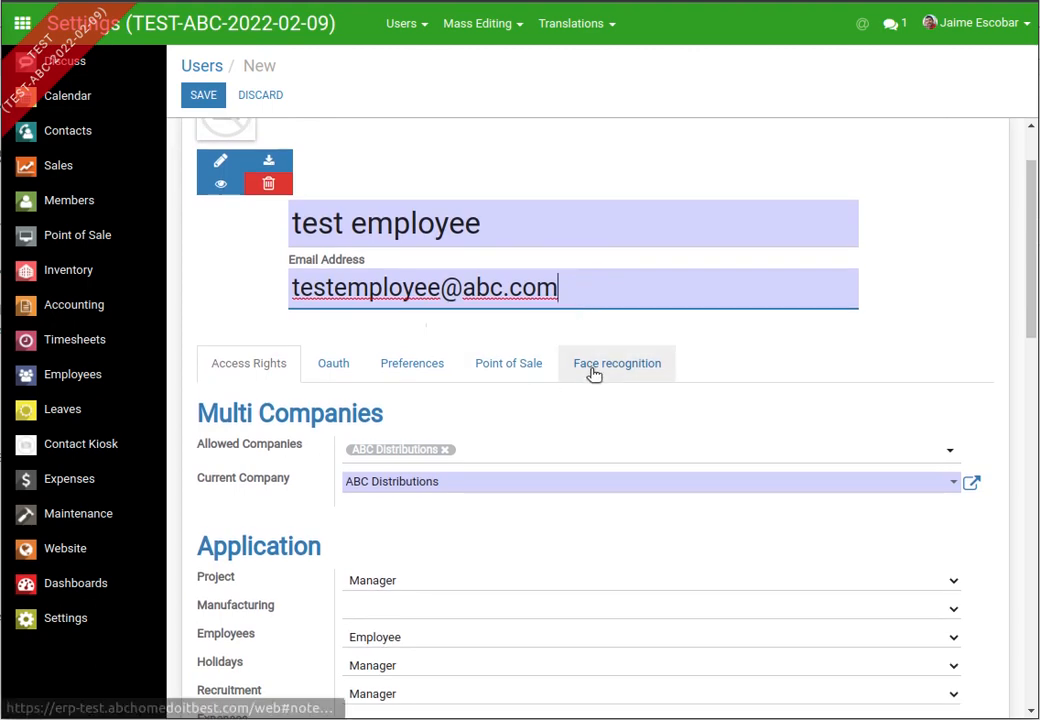
{"action": "scroll", "coordinate": [494, 378], "scroll_direction": "up", "scroll_amount": 2}
{"action": "scroll", "coordinate": [460, 362], "scroll_direction": "up", "scroll_amount": 1}
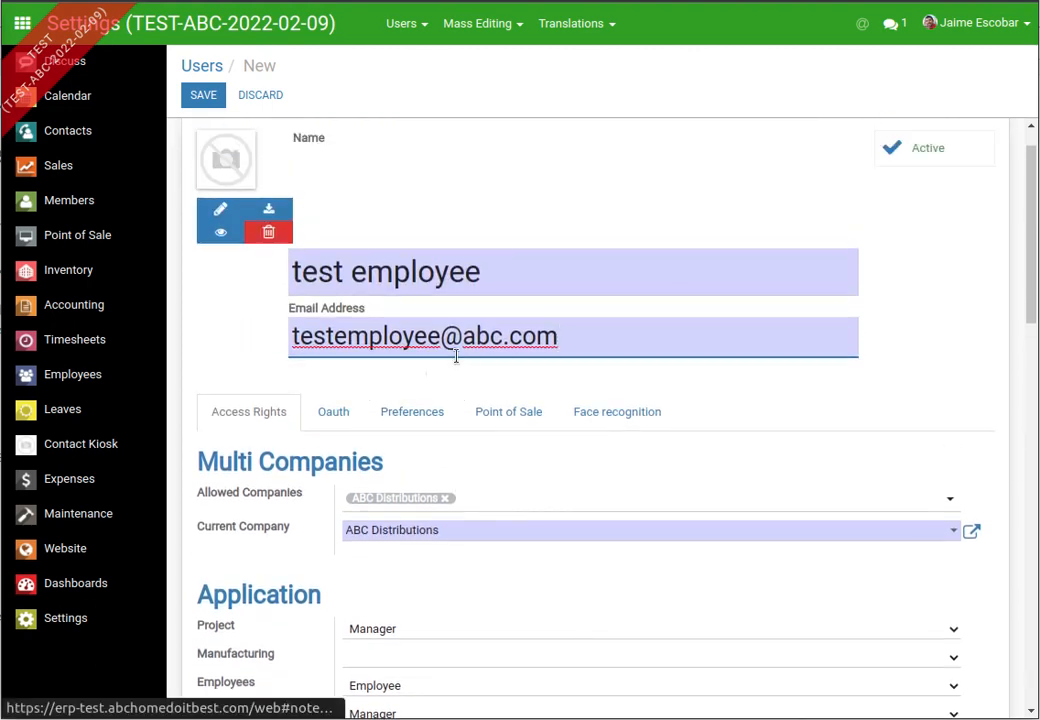
{"action": "scroll", "coordinate": [455, 356], "scroll_direction": "down", "scroll_amount": 3}
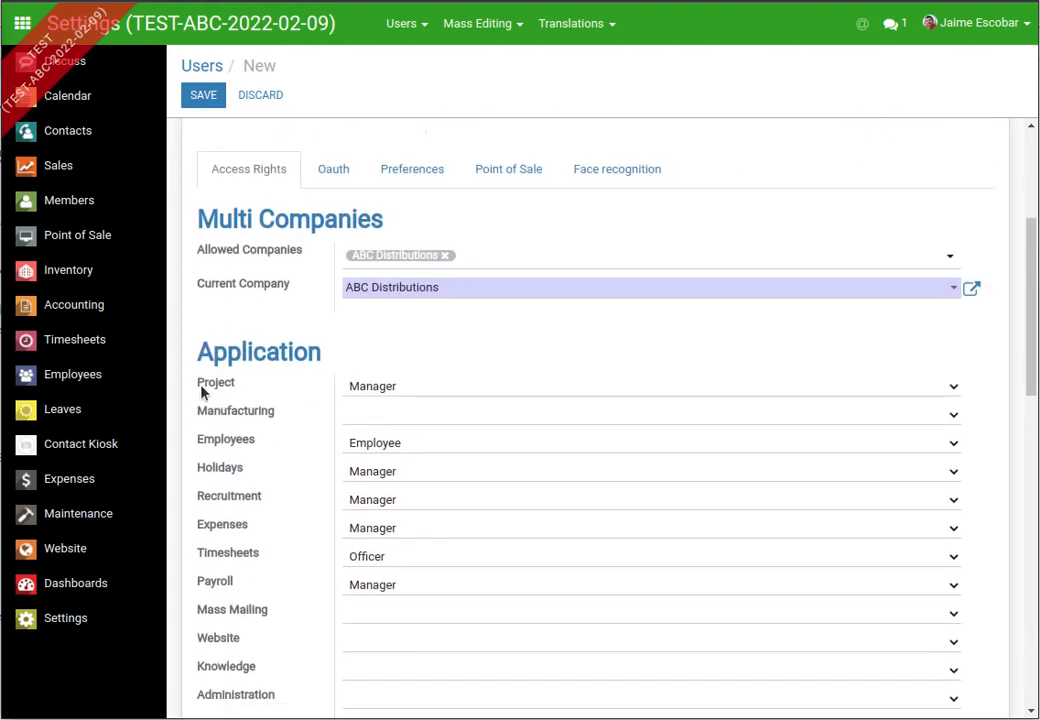
{"action": "scroll", "coordinate": [418, 364], "scroll_direction": "down", "scroll_amount": 2}
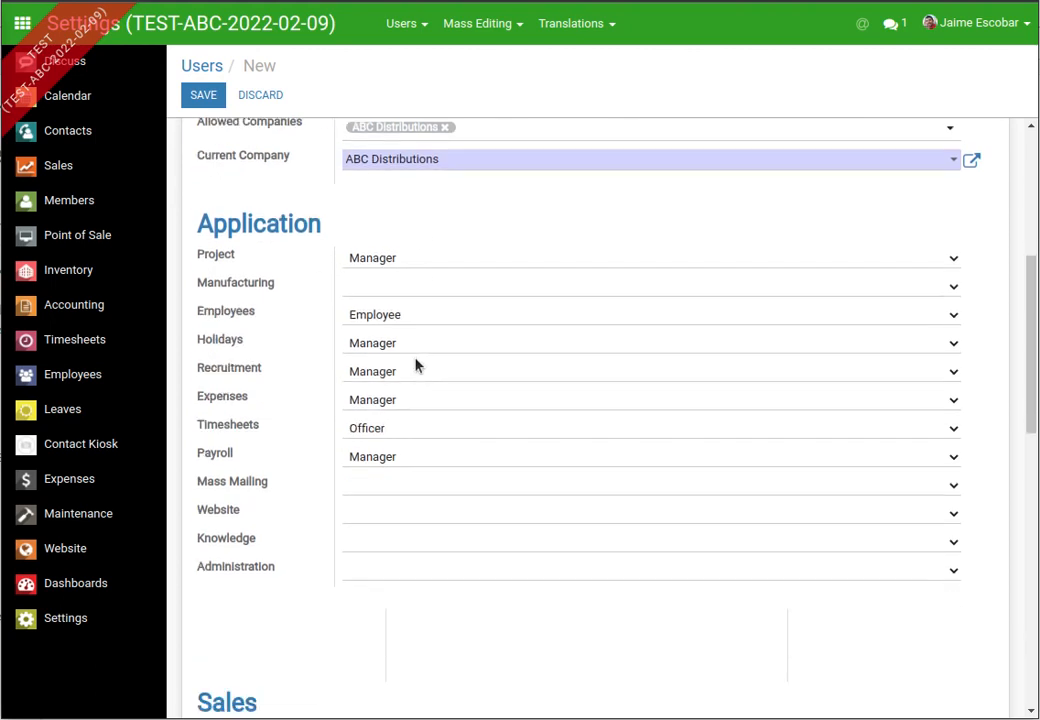
{"action": "scroll", "coordinate": [344, 376], "scroll_direction": "up", "scroll_amount": 1}
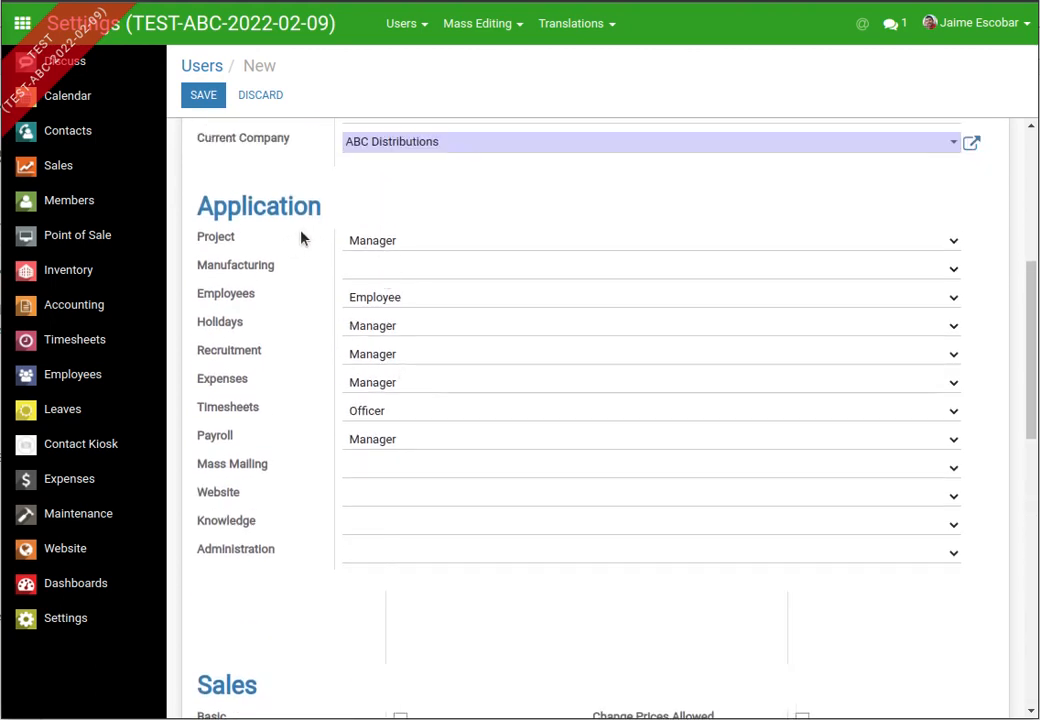
- Clear Project access, keep Employees at Employee, and clear Holidays access
{"action": "left_click", "coordinate": [418, 242]}
{"action": "left_click", "coordinate": [409, 264]}
{"action": "left_click", "coordinate": [416, 297]}
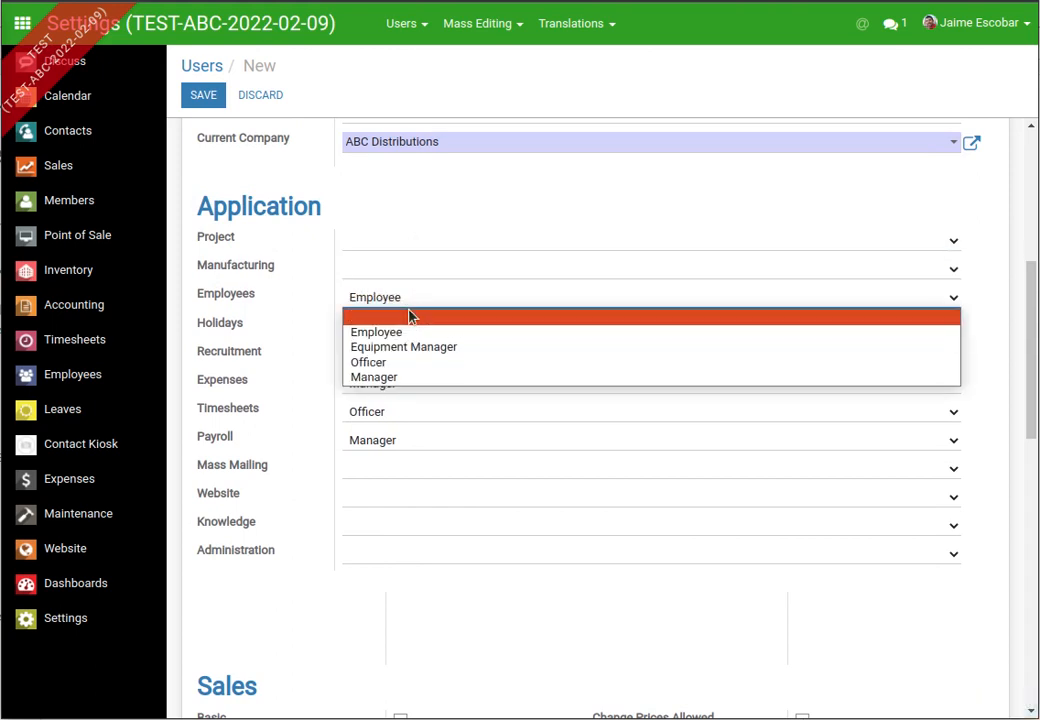
{"action": "left_click", "coordinate": [398, 331]}
{"action": "left_click", "coordinate": [407, 334]}
{"action": "left_click", "coordinate": [399, 346]}
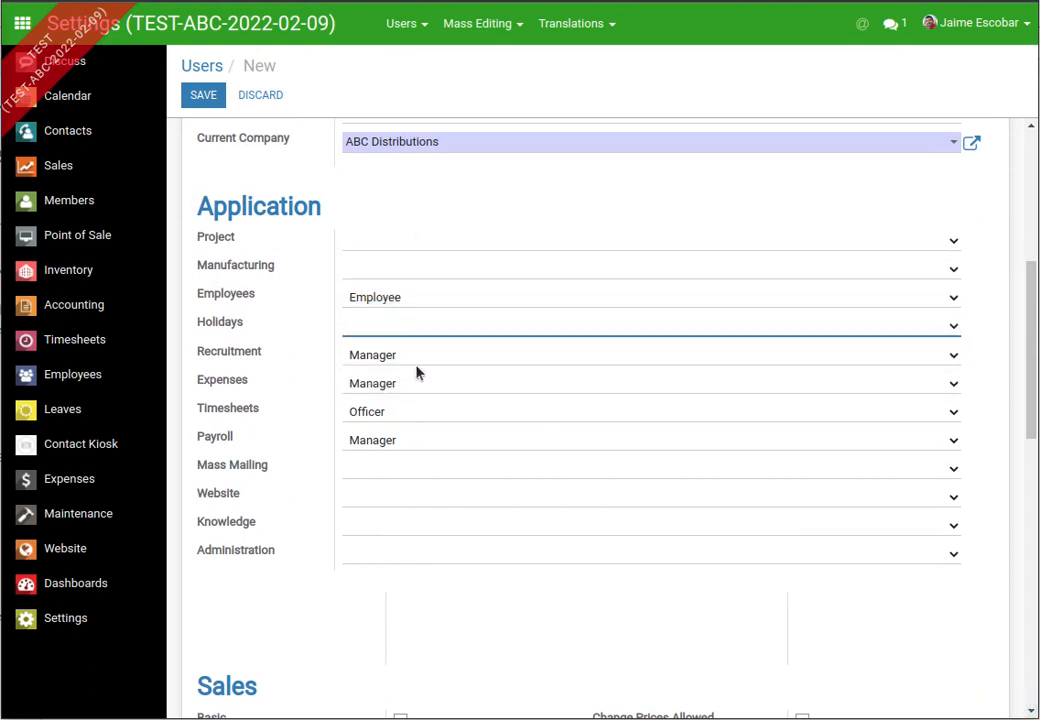
- Clear the Recruitment, Expenses, Timesheets and Payroll access levels
{"action": "left_click", "coordinate": [415, 358]}
{"action": "left_click", "coordinate": [409, 374]}
{"action": "left_click", "coordinate": [406, 386]}
{"action": "left_click", "coordinate": [408, 401]}
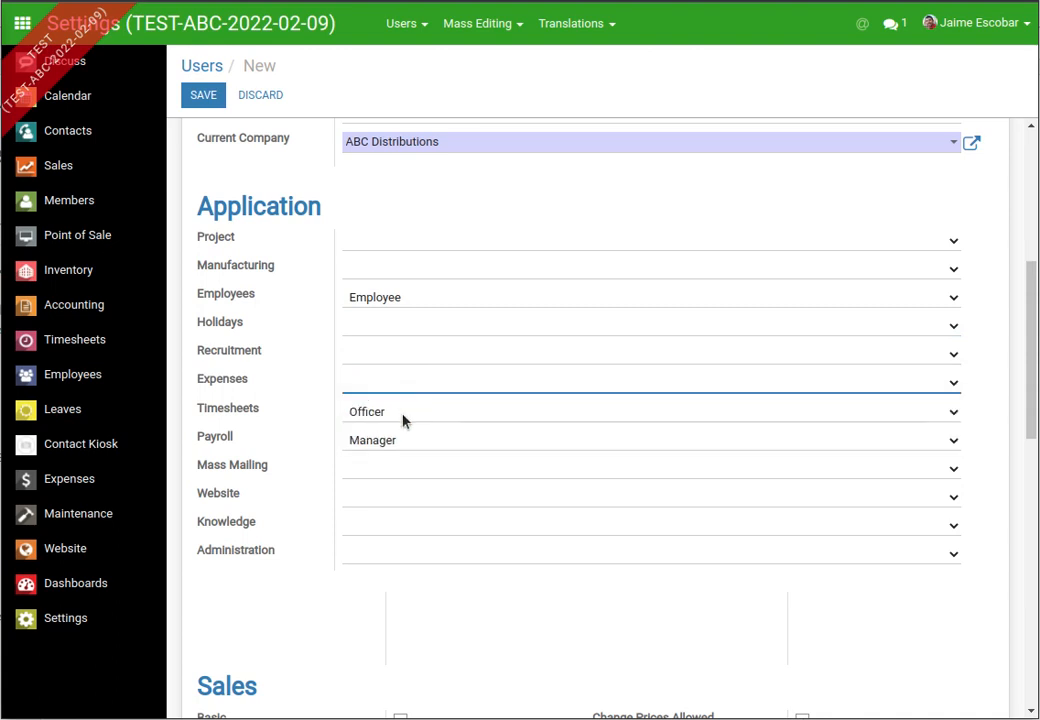
{"action": "left_click", "coordinate": [403, 412]}
{"action": "left_click", "coordinate": [404, 429]}
{"action": "left_click", "coordinate": [400, 444]}
{"action": "left_click", "coordinate": [400, 457]}
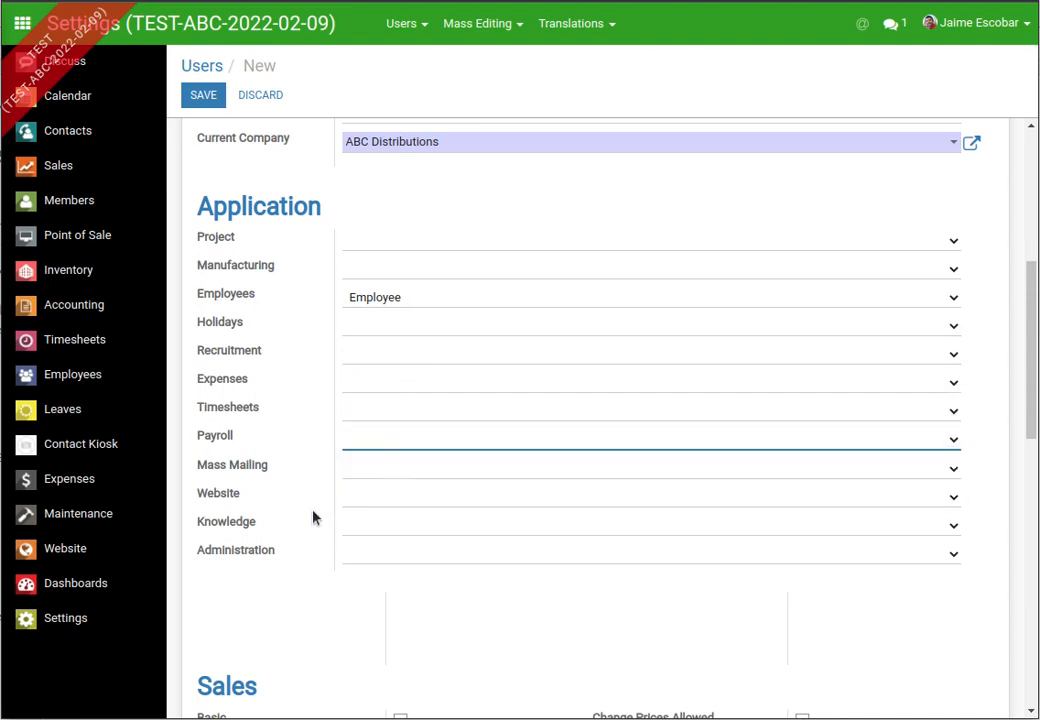
{"action": "scroll", "coordinate": [300, 340], "scroll_direction": "up", "scroll_amount": 2}
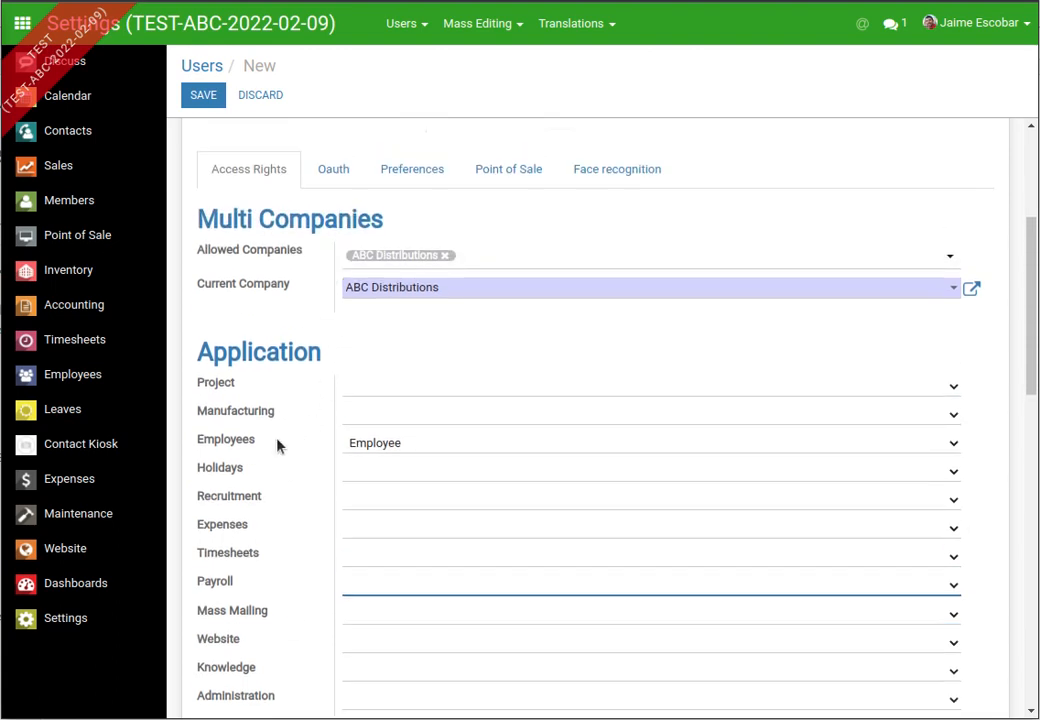
{"action": "scroll", "coordinate": [448, 322], "scroll_direction": "down", "scroll_amount": 6}
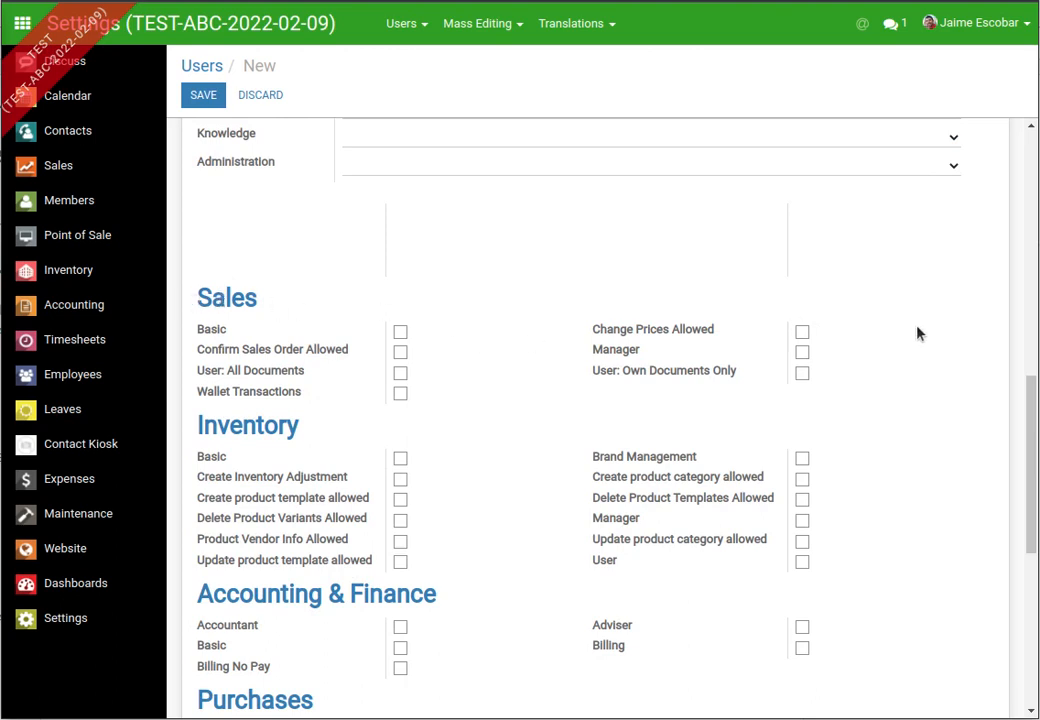
{"action": "scroll", "coordinate": [258, 371], "scroll_direction": "down", "scroll_amount": 2}
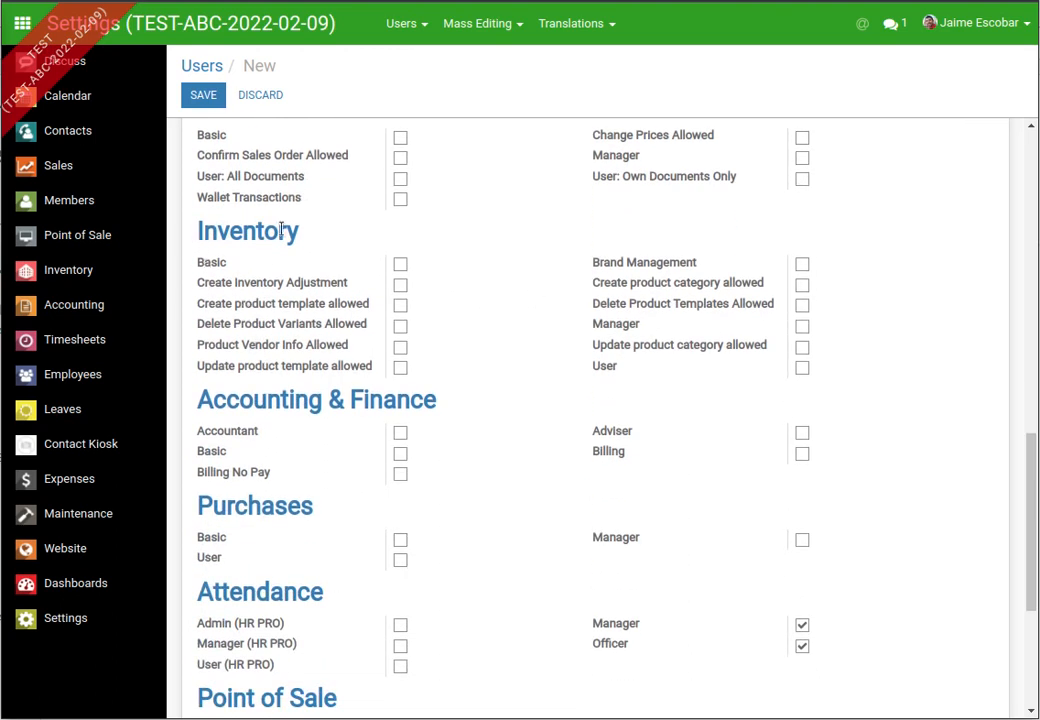
{"action": "scroll", "coordinate": [267, 422], "scroll_direction": "down", "scroll_amount": 2}
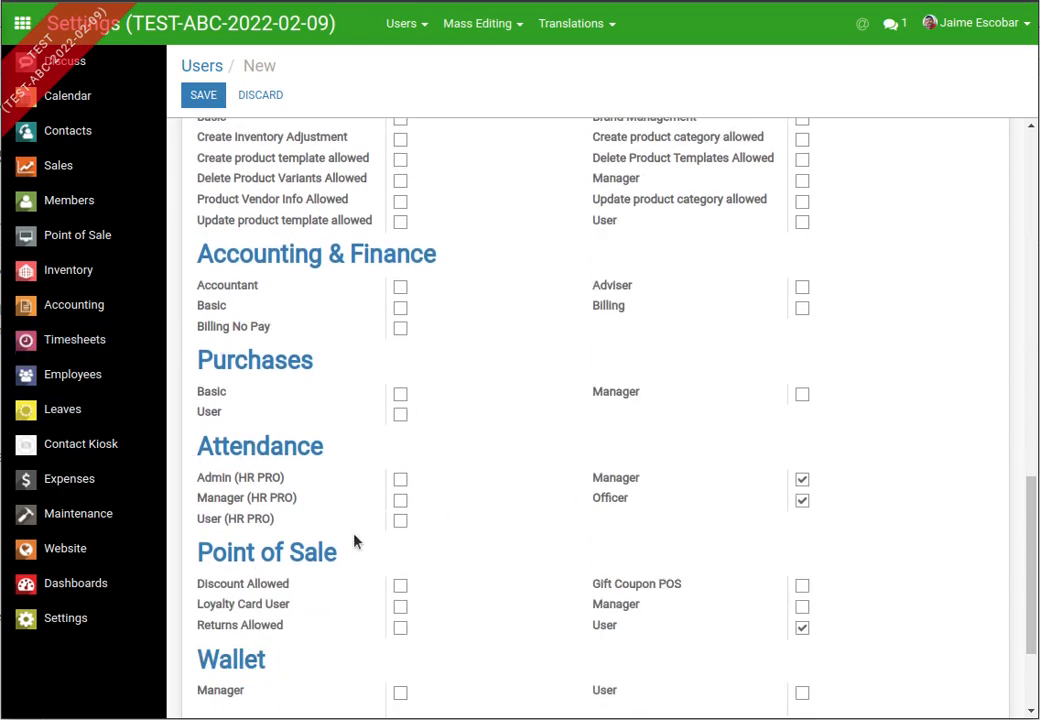
{"action": "scroll", "coordinate": [355, 541], "scroll_direction": "down", "scroll_amount": 2}
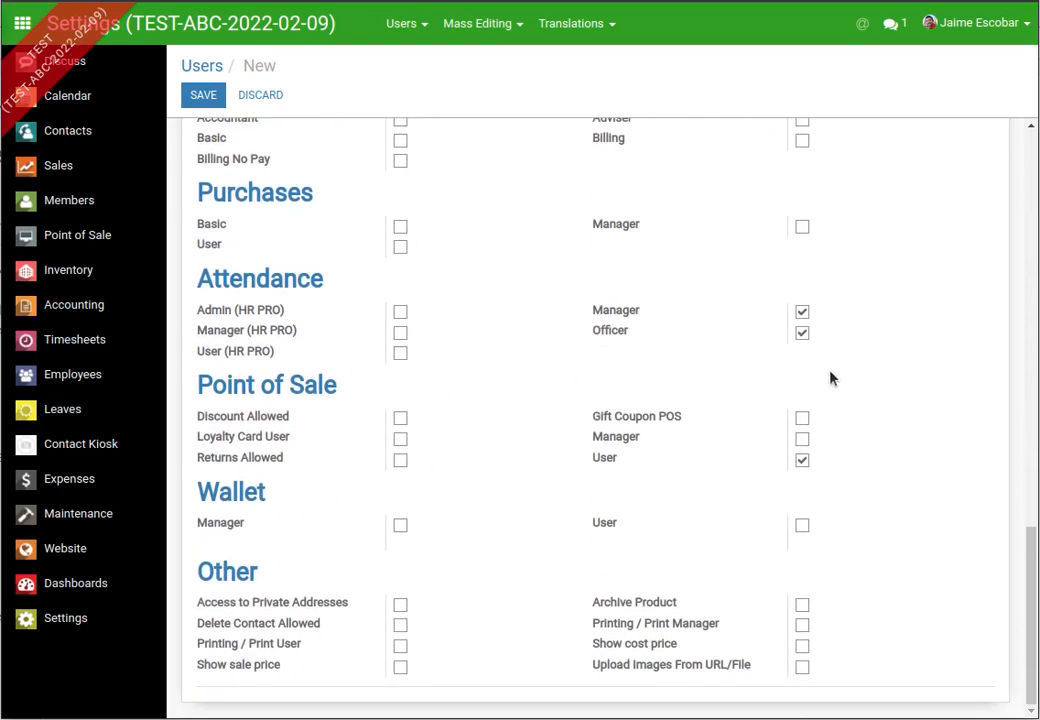
{"action": "scroll", "coordinate": [326, 292], "scroll_direction": "up", "scroll_amount": 6}
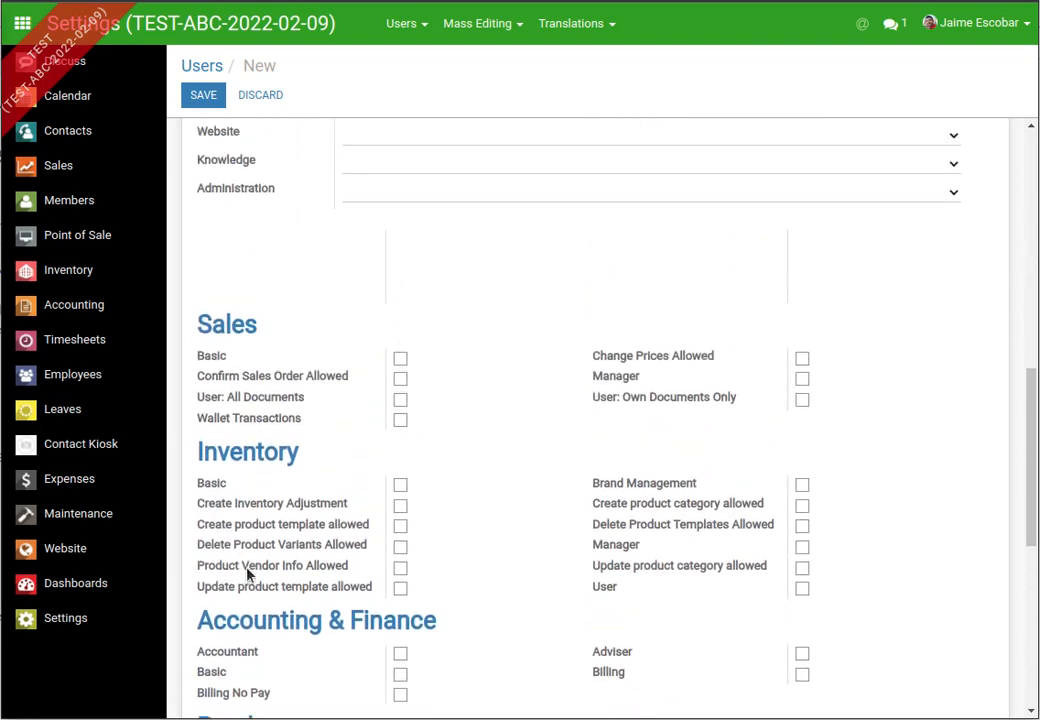
{"action": "scroll", "coordinate": [280, 550], "scroll_direction": "up", "scroll_amount": 3}
{"action": "scroll", "coordinate": [295, 530], "scroll_direction": "up", "scroll_amount": 3}
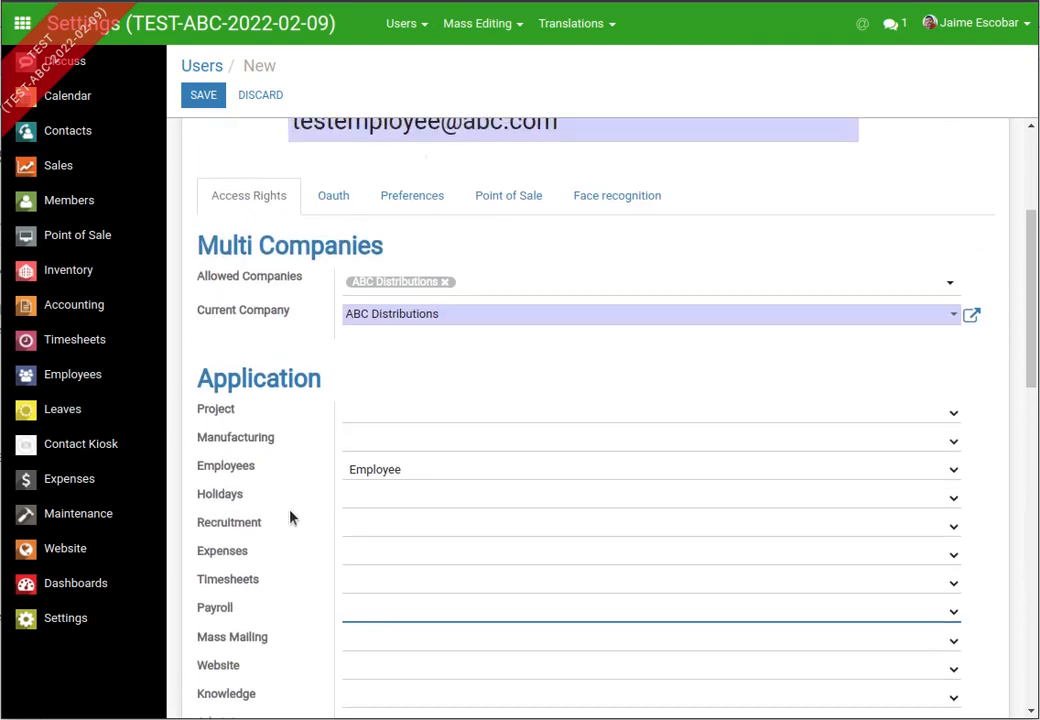
{"action": "scroll", "coordinate": [289, 517], "scroll_direction": "up", "scroll_amount": 3}
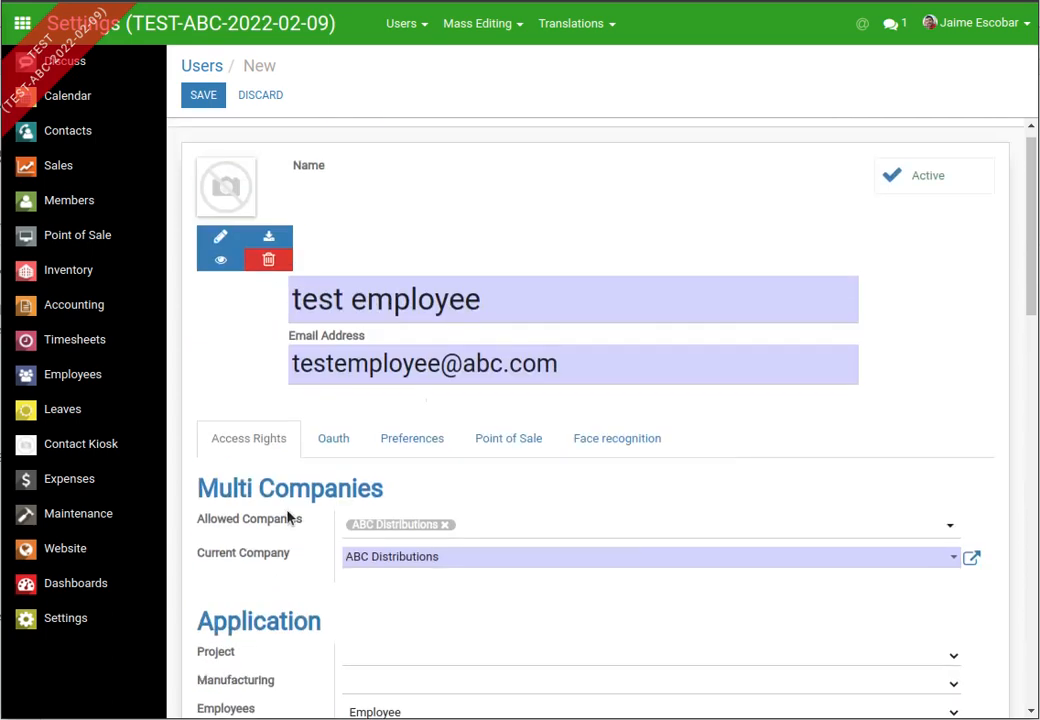
{"action": "scroll", "coordinate": [288, 517], "scroll_direction": "down", "scroll_amount": 1}
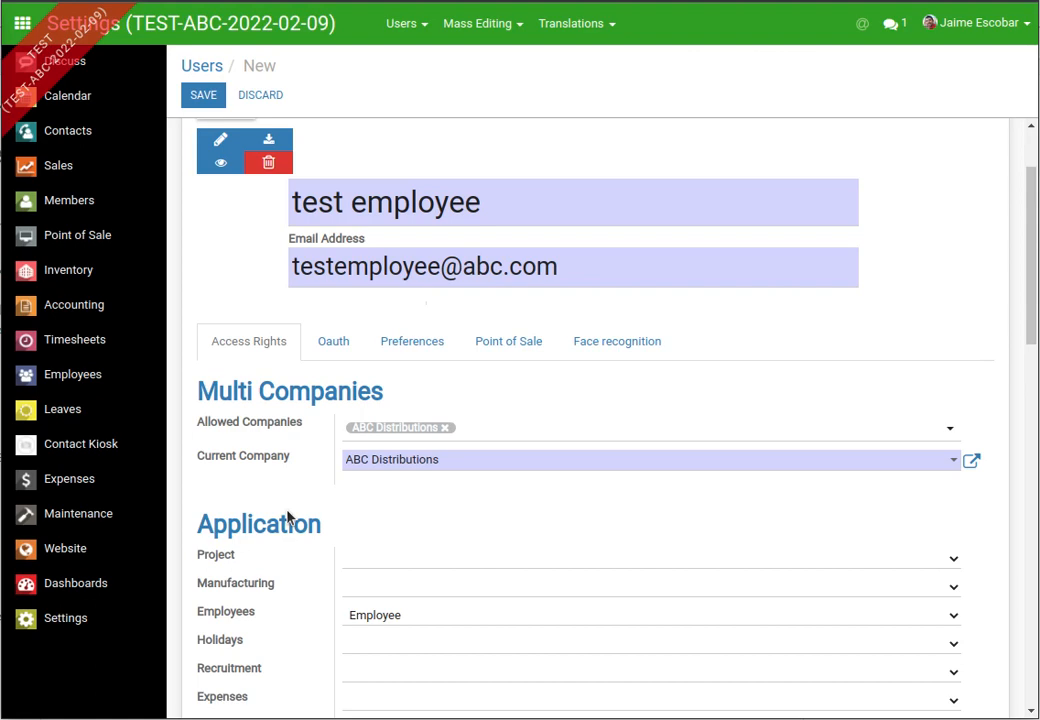
{"action": "scroll", "coordinate": [351, 494], "scroll_direction": "down", "scroll_amount": 6}
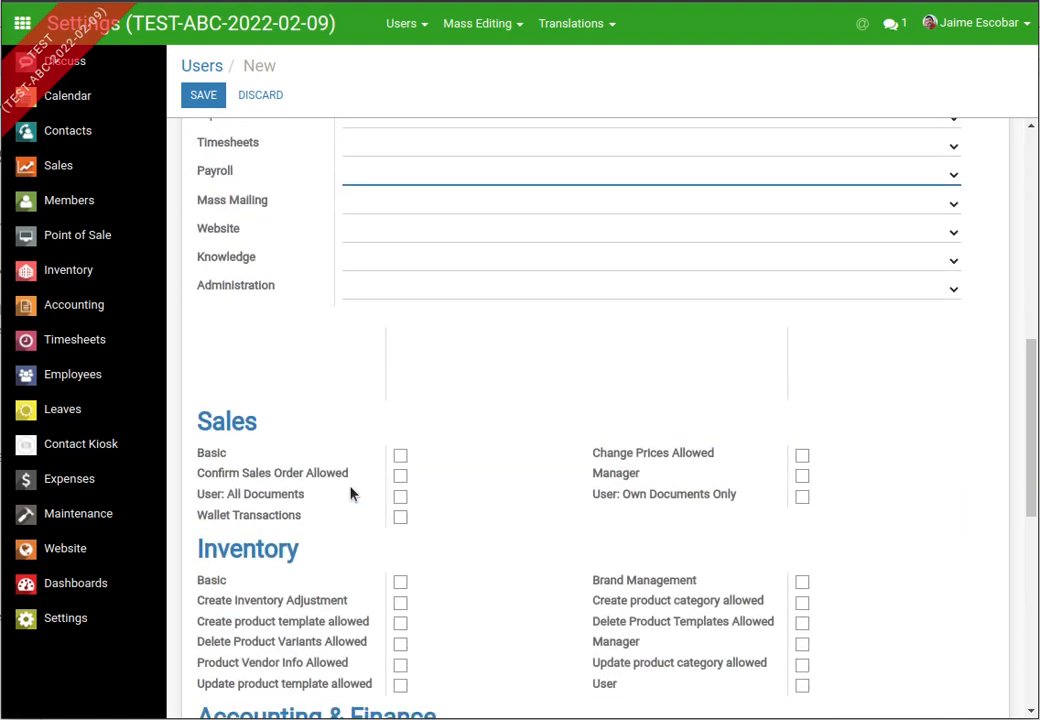
{"action": "scroll", "coordinate": [313, 425], "scroll_direction": "down", "scroll_amount": 3}
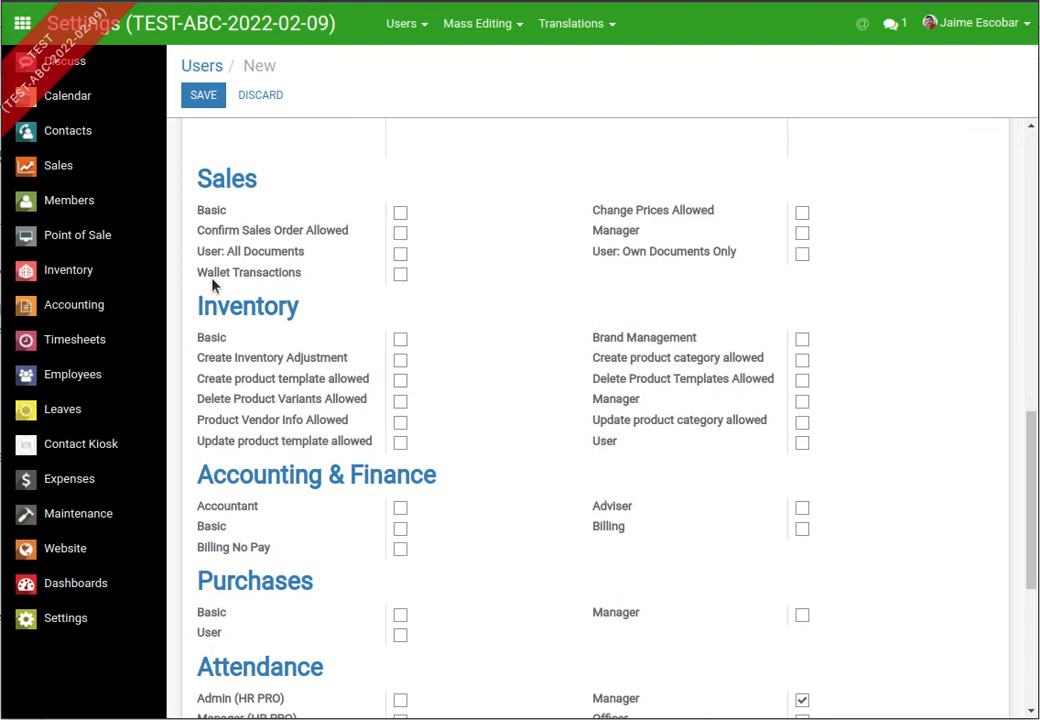
{"action": "scroll", "coordinate": [412, 285], "scroll_direction": "down", "scroll_amount": 2}
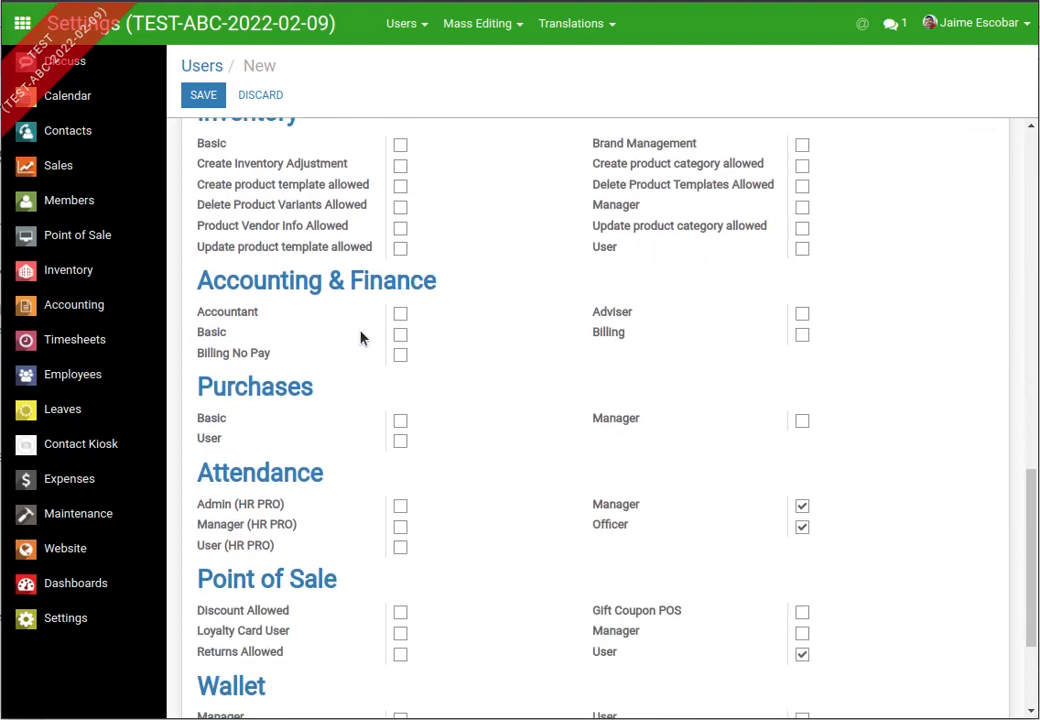
{"action": "scroll", "coordinate": [362, 337], "scroll_direction": "up", "scroll_amount": 3}
{"action": "scroll", "coordinate": [378, 330], "scroll_direction": "up", "scroll_amount": 1}
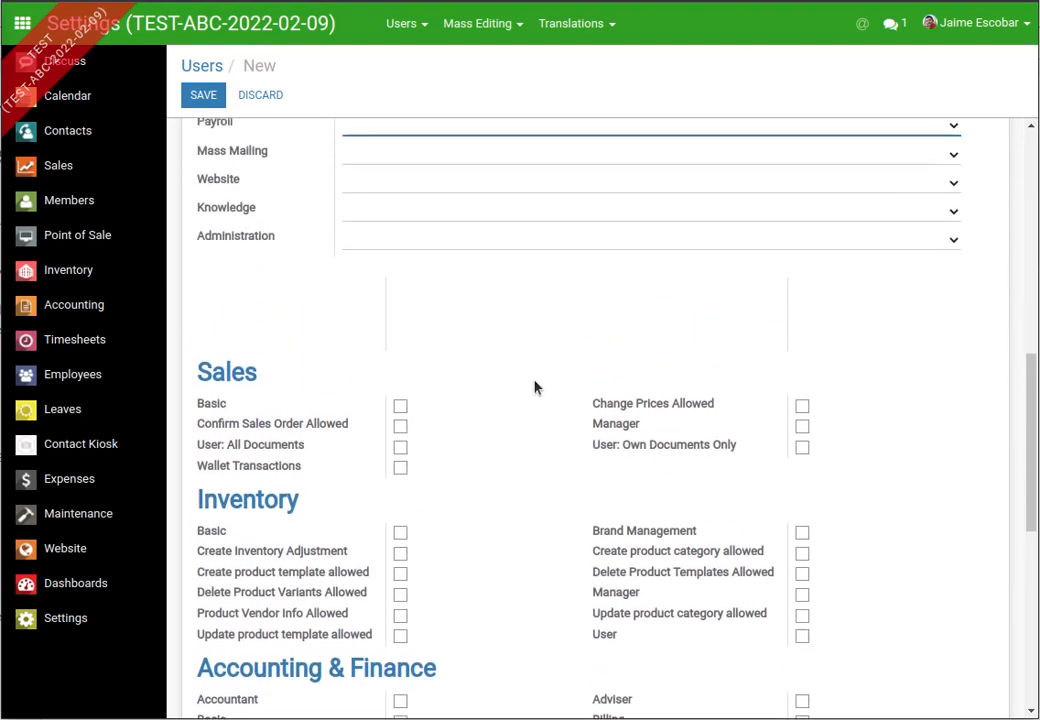
{"action": "scroll", "coordinate": [633, 357], "scroll_direction": "up", "scroll_amount": 3}
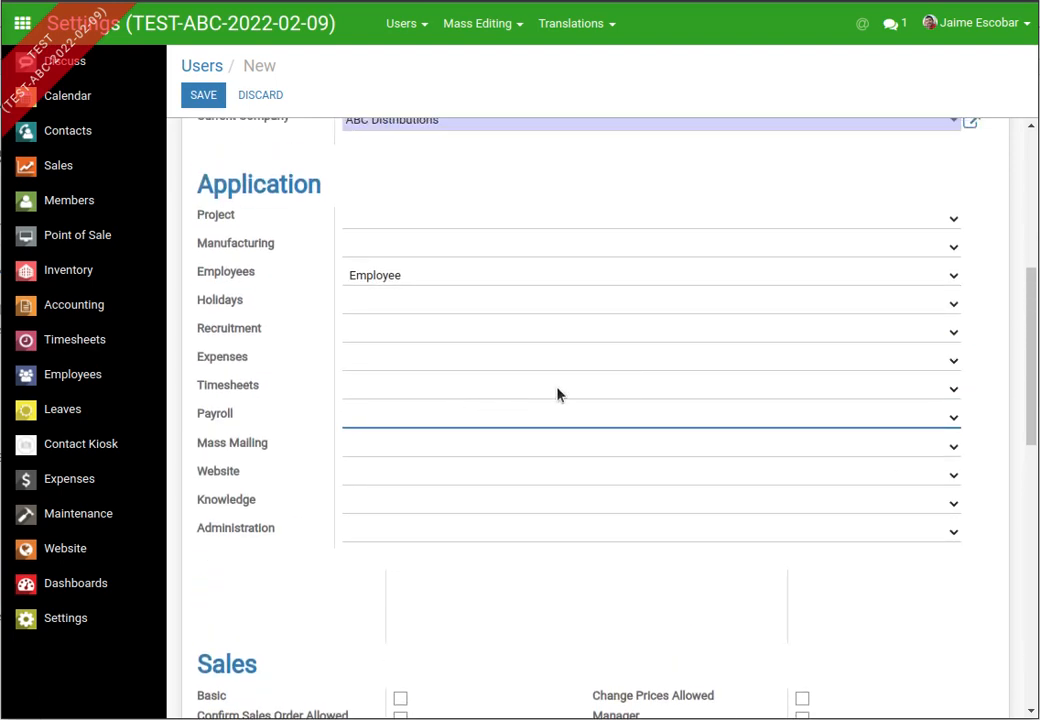
{"action": "scroll", "coordinate": [557, 395], "scroll_direction": "up", "scroll_amount": 2}
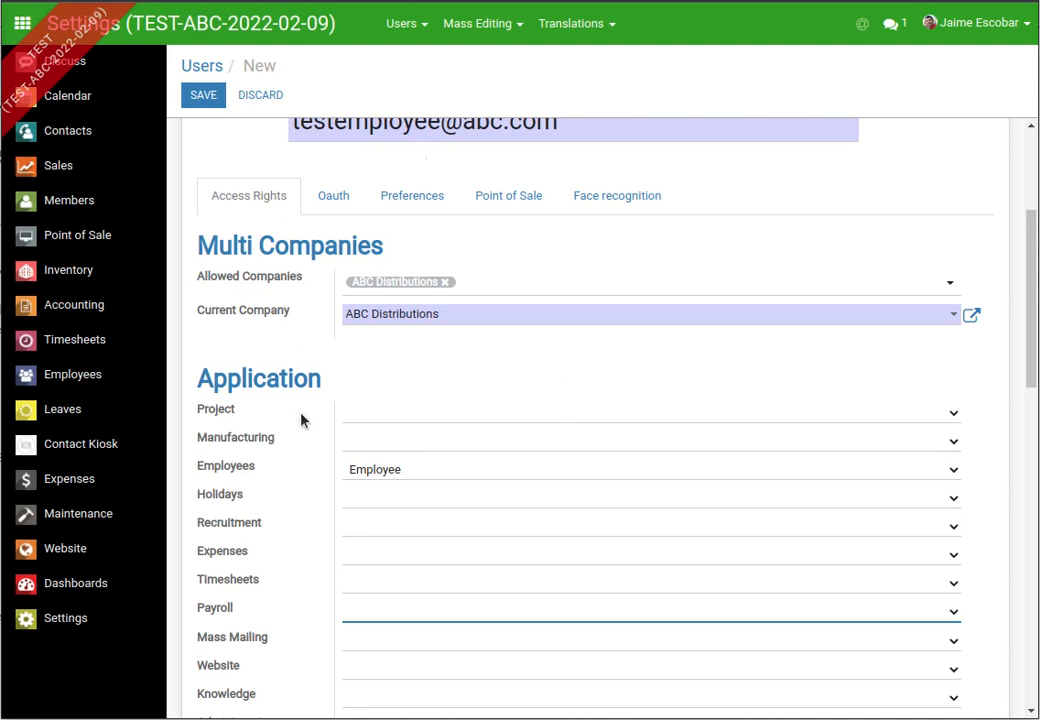
{"action": "scroll", "coordinate": [302, 420], "scroll_direction": "down", "scroll_amount": 4}
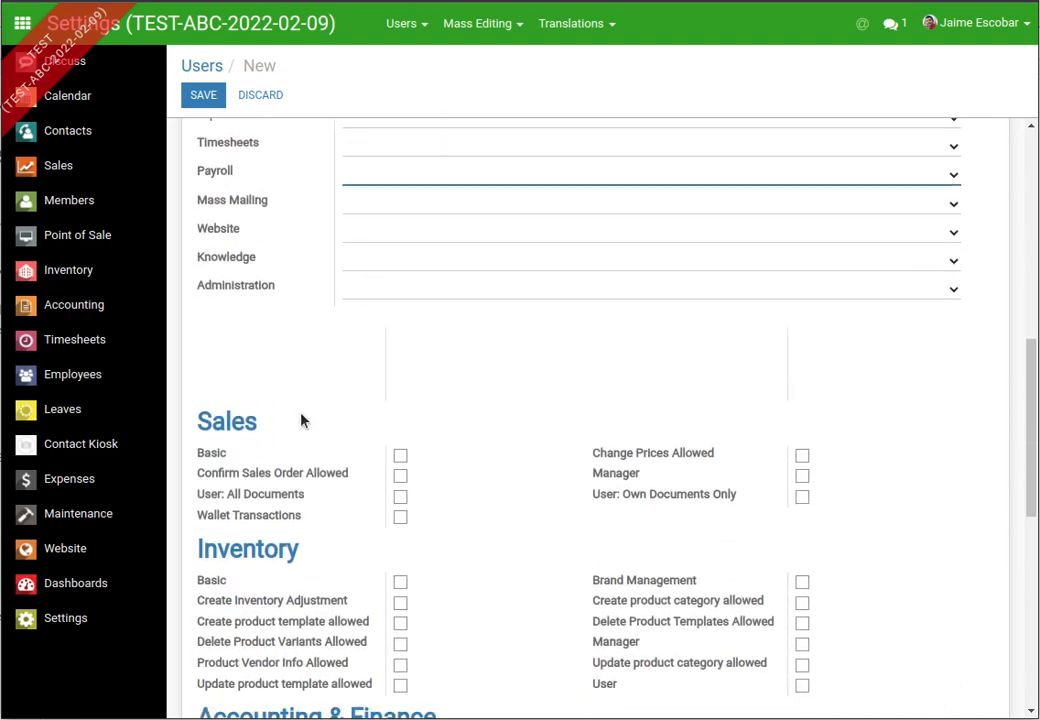
{"action": "scroll", "coordinate": [302, 420], "scroll_direction": "down", "scroll_amount": 4}
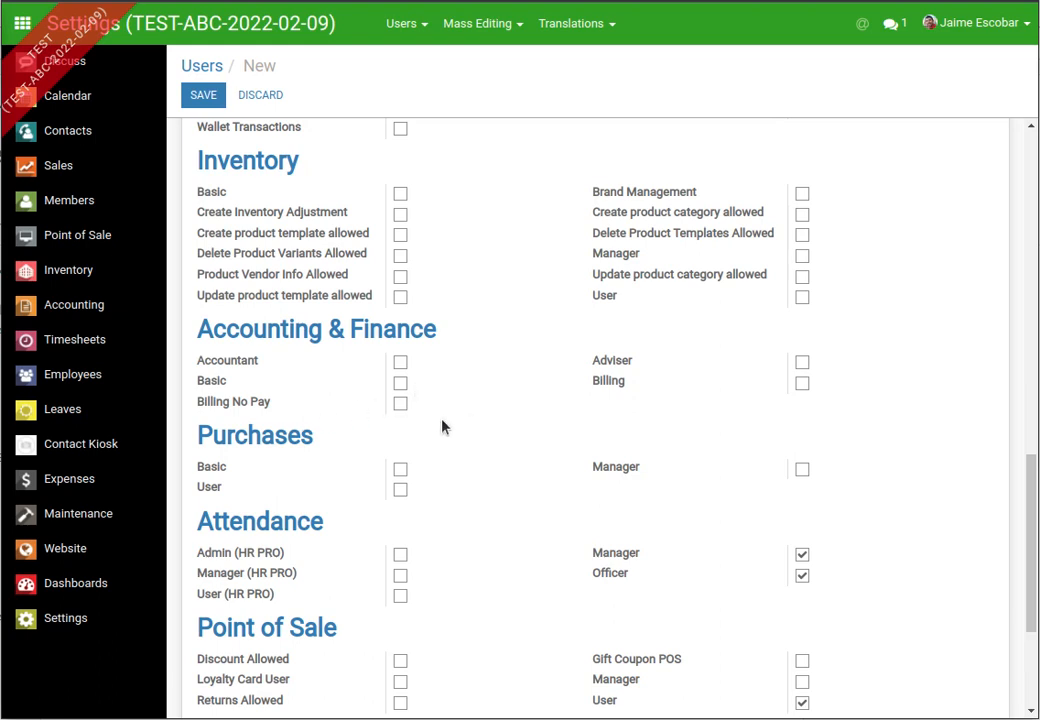
{"action": "scroll", "coordinate": [443, 427], "scroll_direction": "down", "scroll_amount": 3}
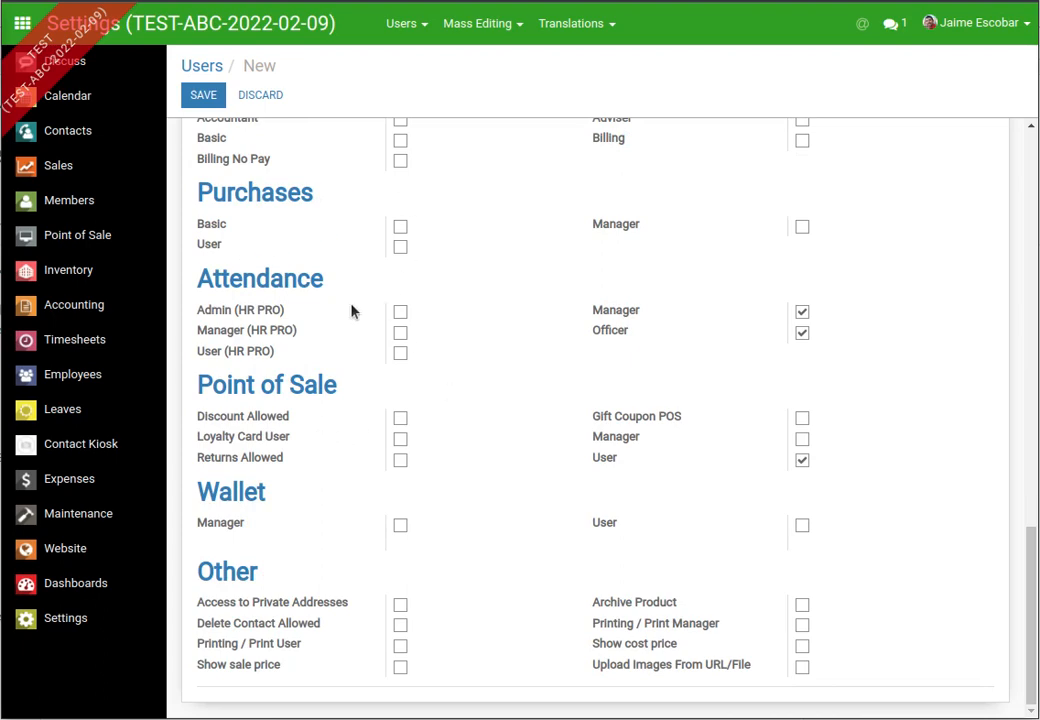
{"action": "scroll", "coordinate": [353, 309], "scroll_direction": "up", "scroll_amount": 4}
{"action": "scroll", "coordinate": [420, 316], "scroll_direction": "up", "scroll_amount": 10}
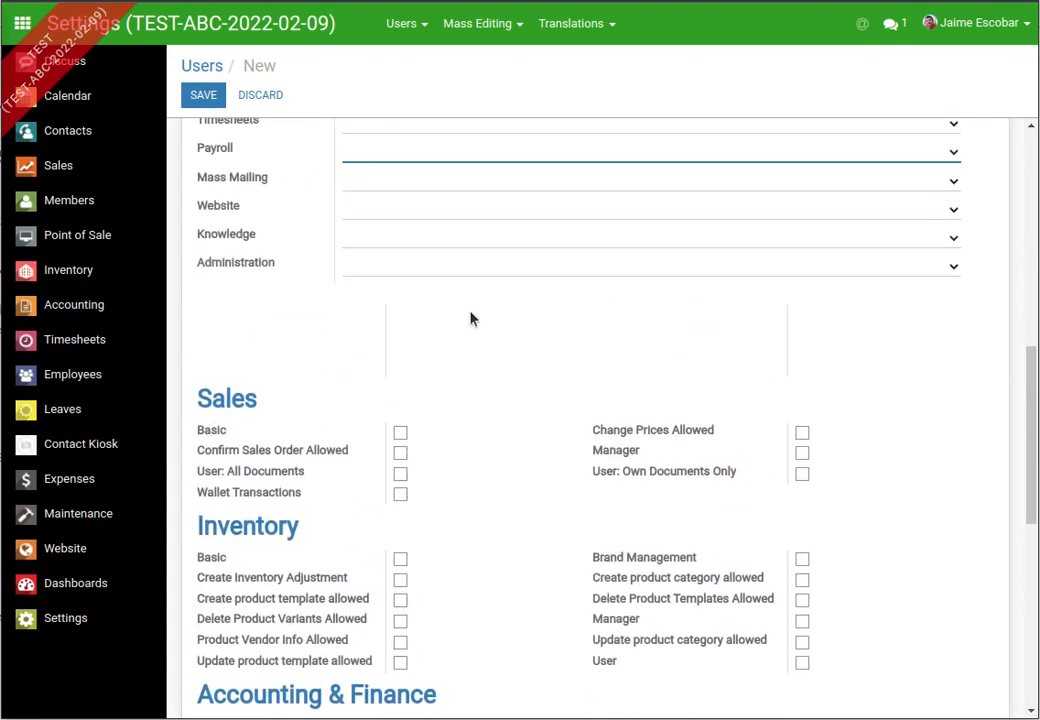
- Save the test employee user record from the top of the form
{"action": "scroll", "coordinate": [500, 293], "scroll_direction": "up", "scroll_amount": 2}
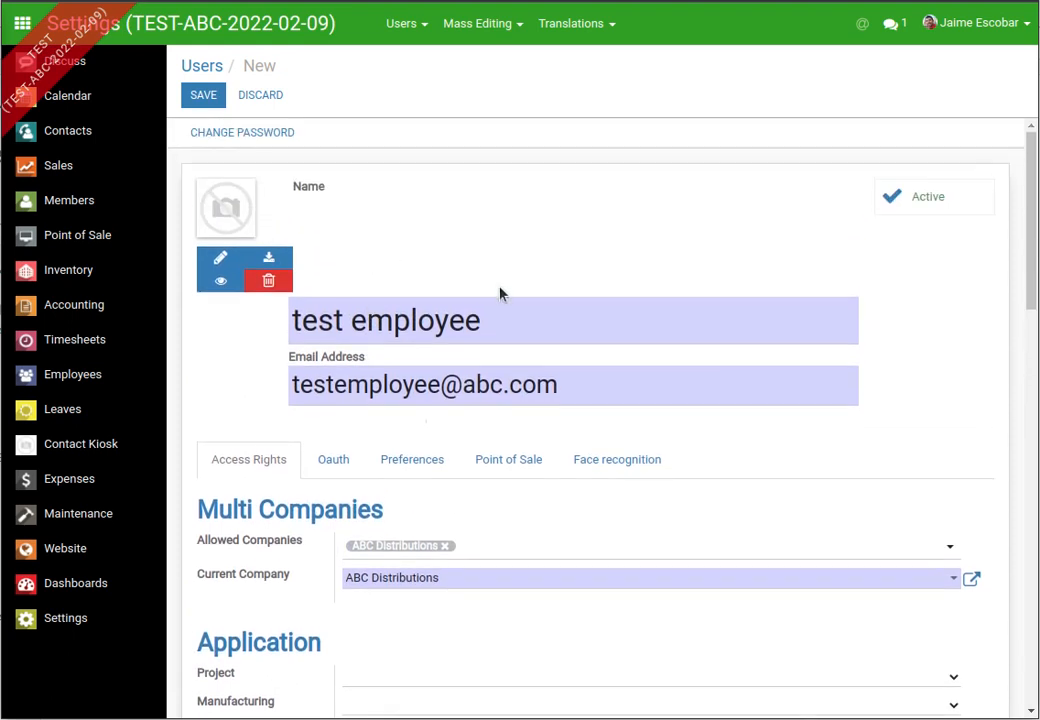
{"action": "left_click", "coordinate": [203, 95]}
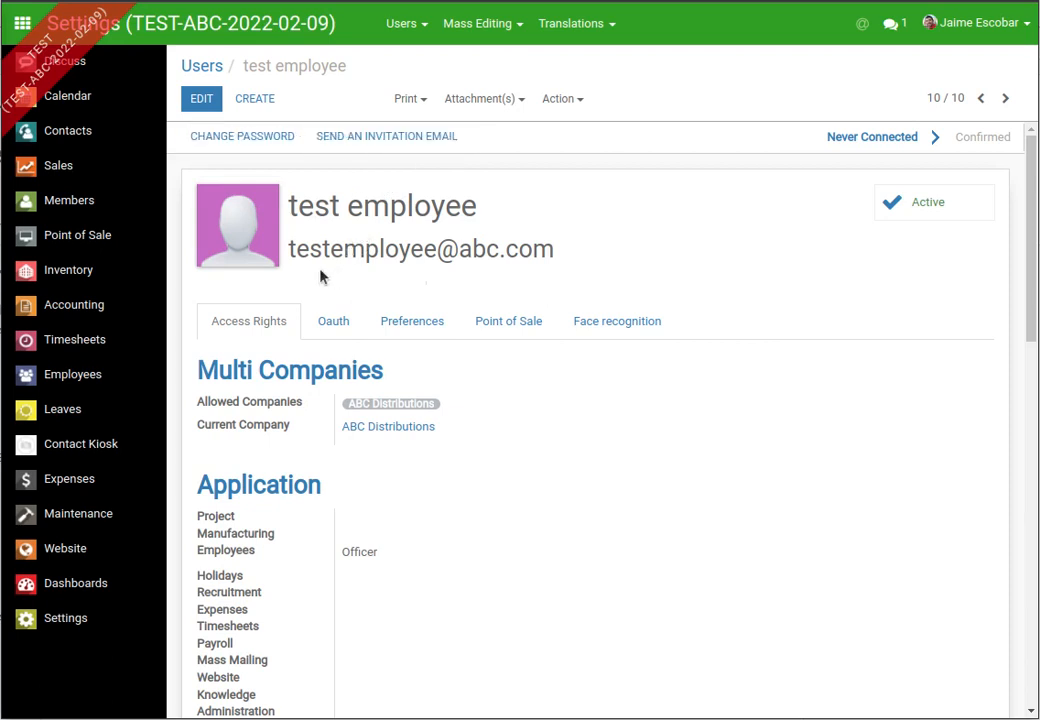
- Send the test employee user an invitation email
{"action": "left_click_drag", "start_coordinate": [289, 248], "coordinate": [554, 250]}
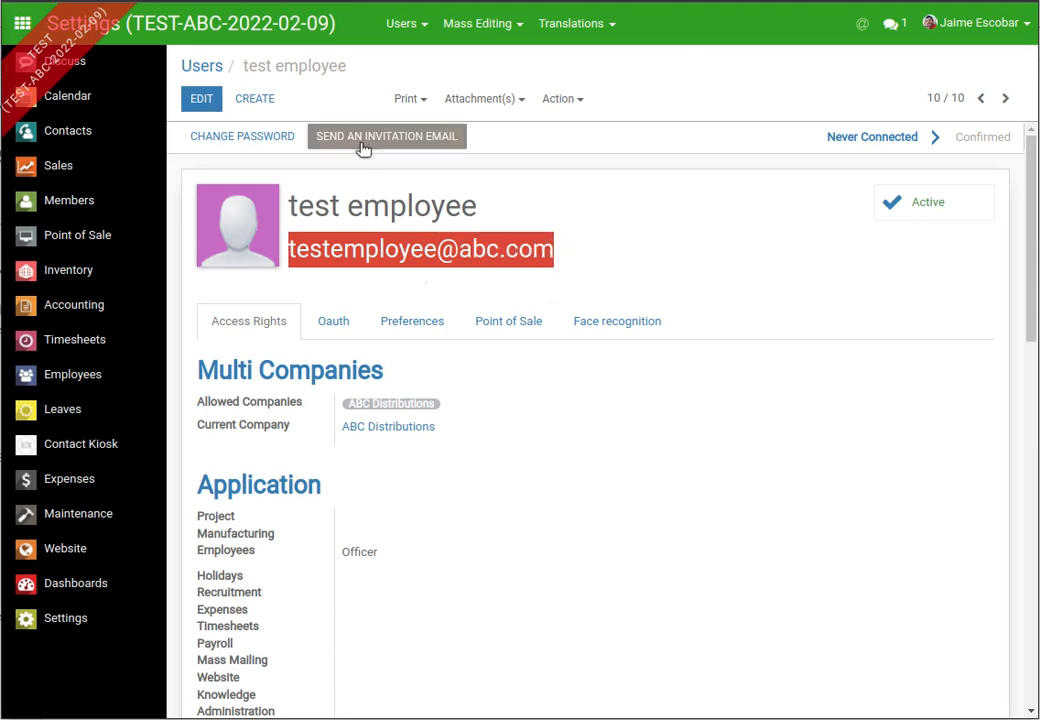
{"action": "scroll", "coordinate": [535, 320], "scroll_direction": "down", "scroll_amount": 2}
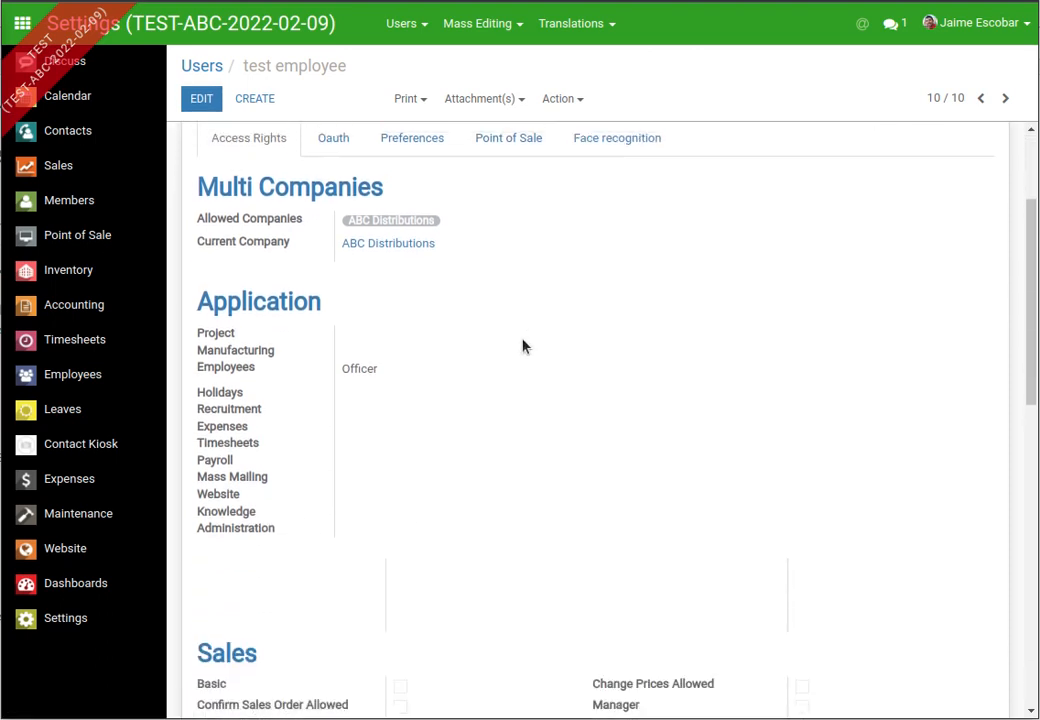
{"action": "scroll", "coordinate": [522, 346], "scroll_direction": "up", "scroll_amount": 2}
{"action": "left_click", "coordinate": [383, 141]}
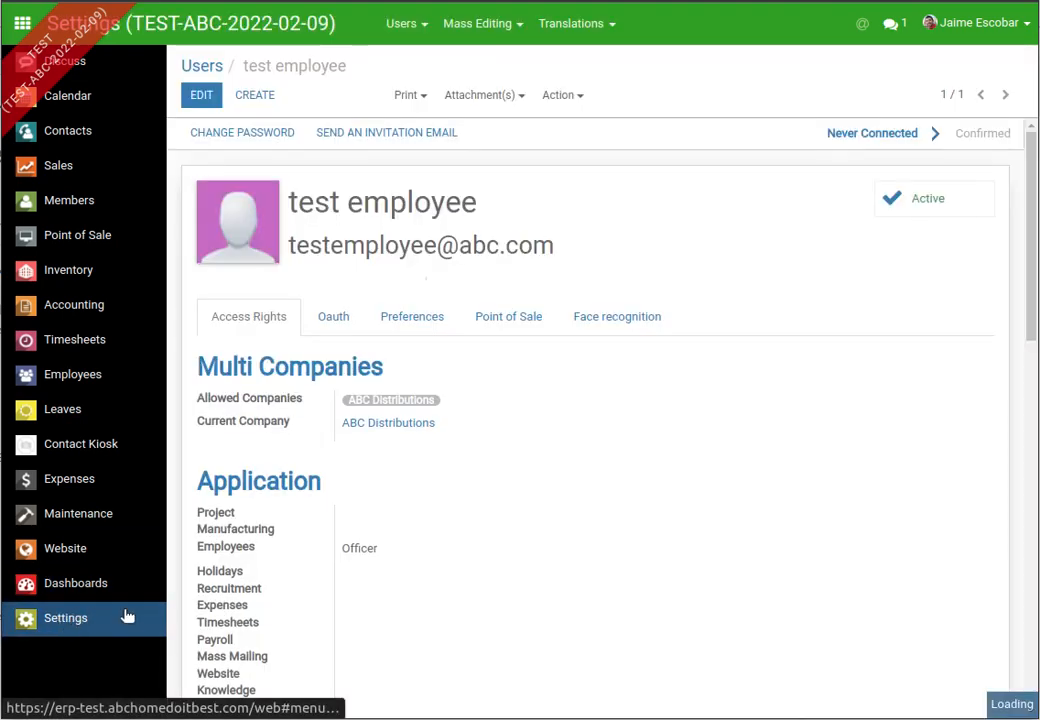
- Open the test employee user on its Point of Sale tab in edit mode
{"action": "scroll", "coordinate": [479, 357], "scroll_direction": "down", "scroll_amount": 1}
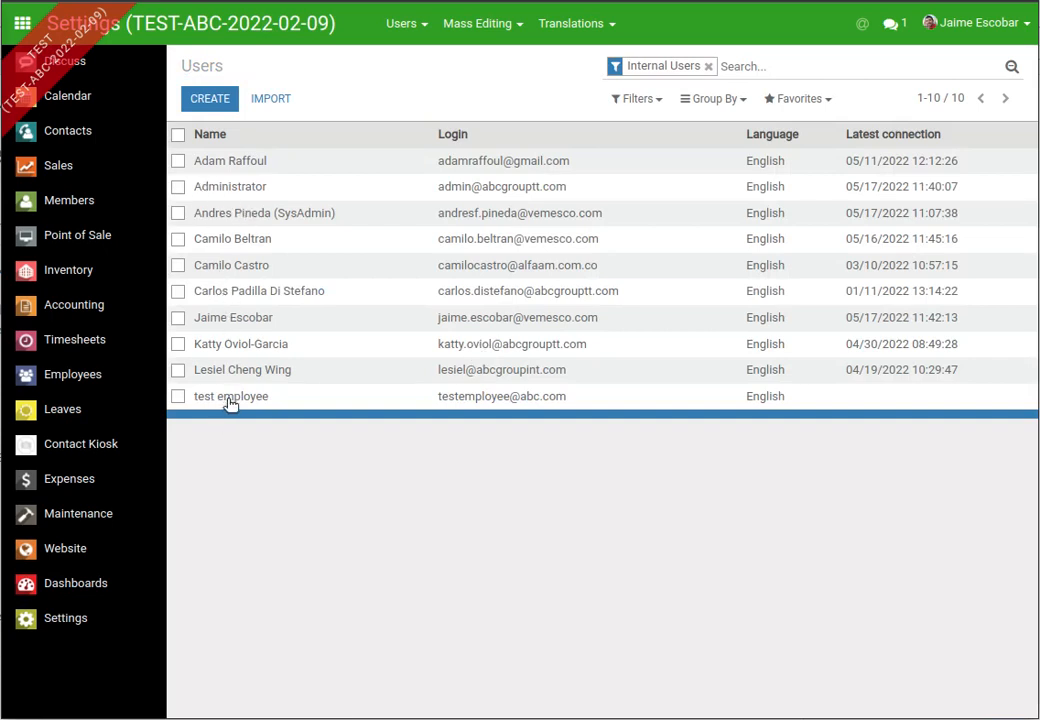
{"action": "left_click", "coordinate": [228, 398]}
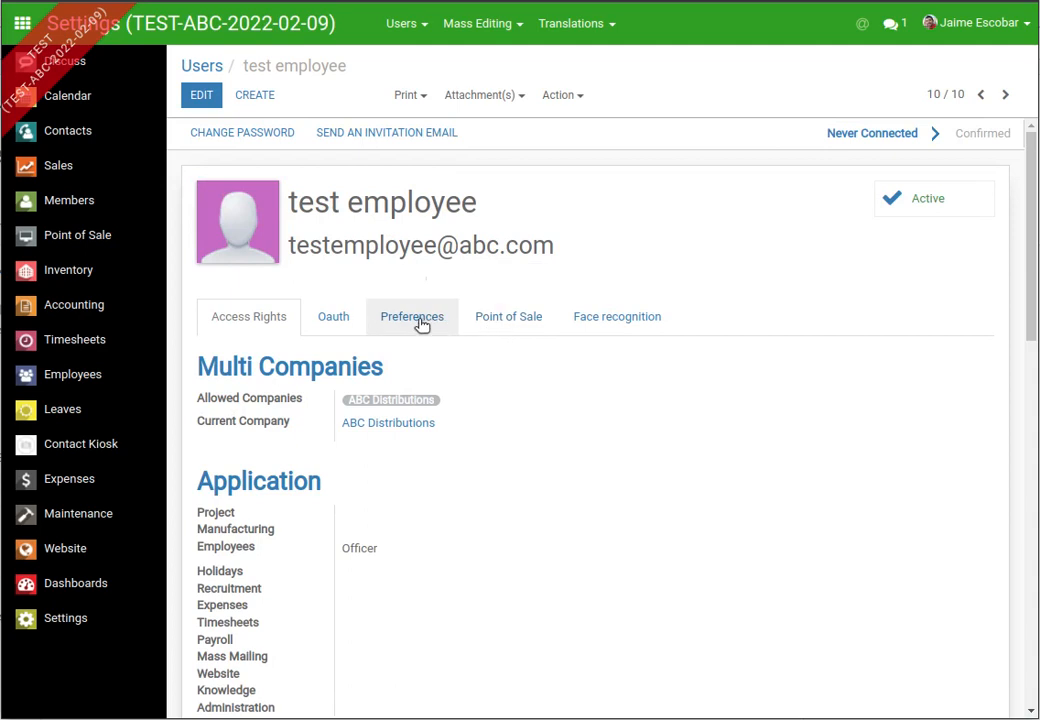
{"action": "left_click", "coordinate": [518, 320]}
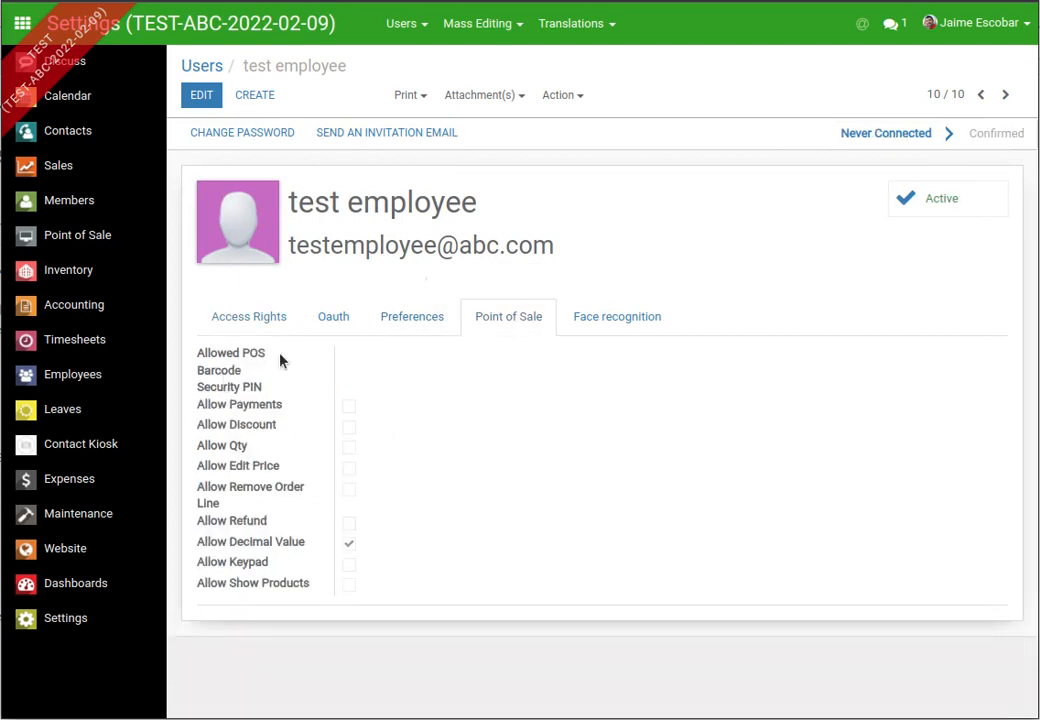
{"action": "left_click", "coordinate": [196, 100]}
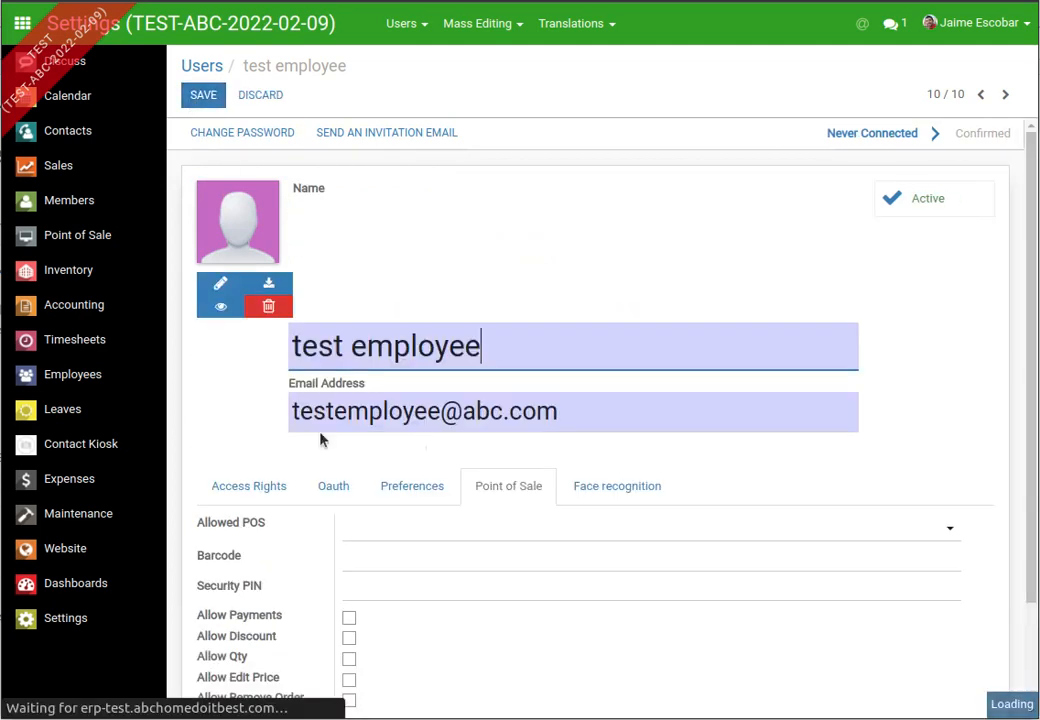
{"action": "scroll", "coordinate": [321, 418], "scroll_direction": "down", "scroll_amount": 1}
- Add Jumper and Do It Best 5 (Administrator) to the user's Allowed POS
{"action": "left_click", "coordinate": [364, 399]}
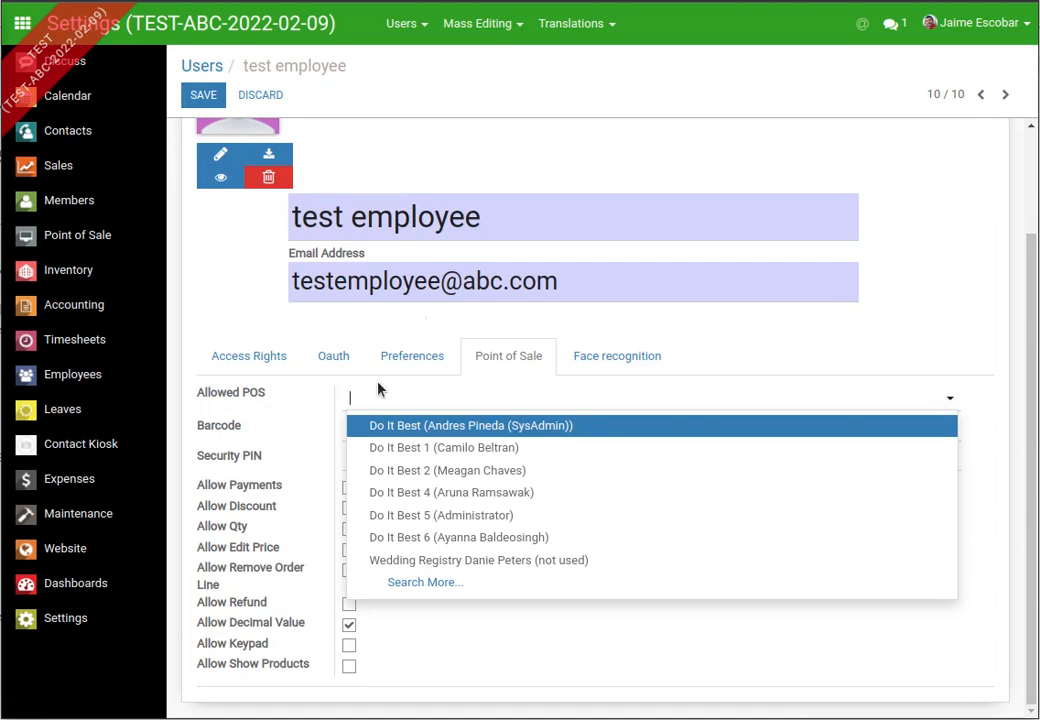
{"action": "type", "text": "jump"}
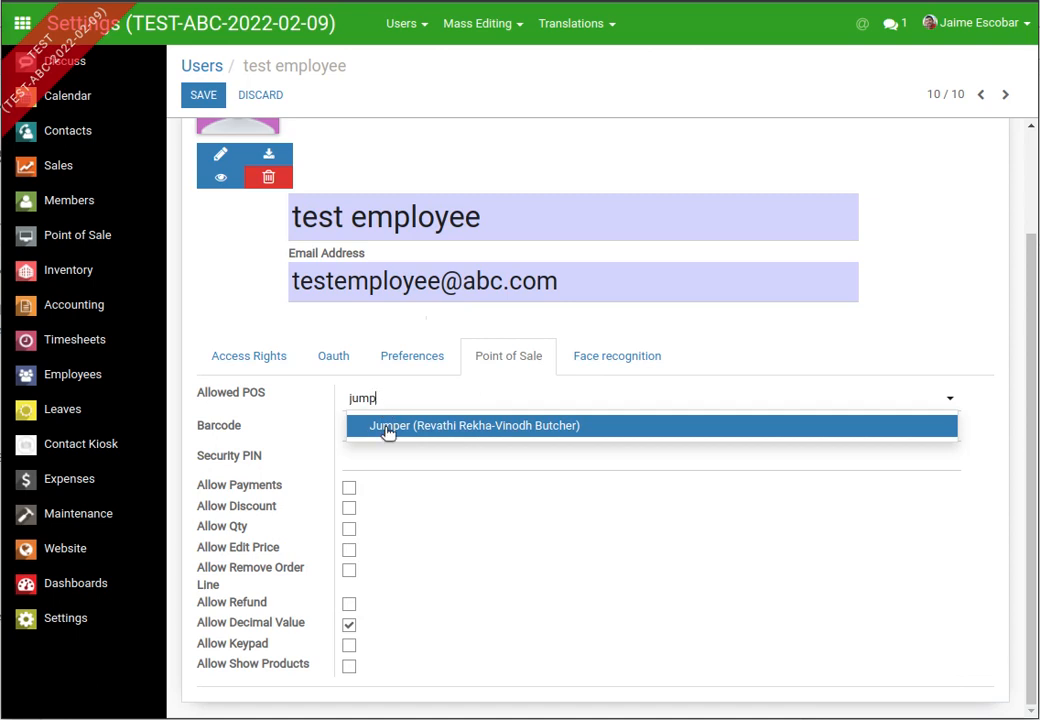
{"action": "left_click", "coordinate": [387, 432]}
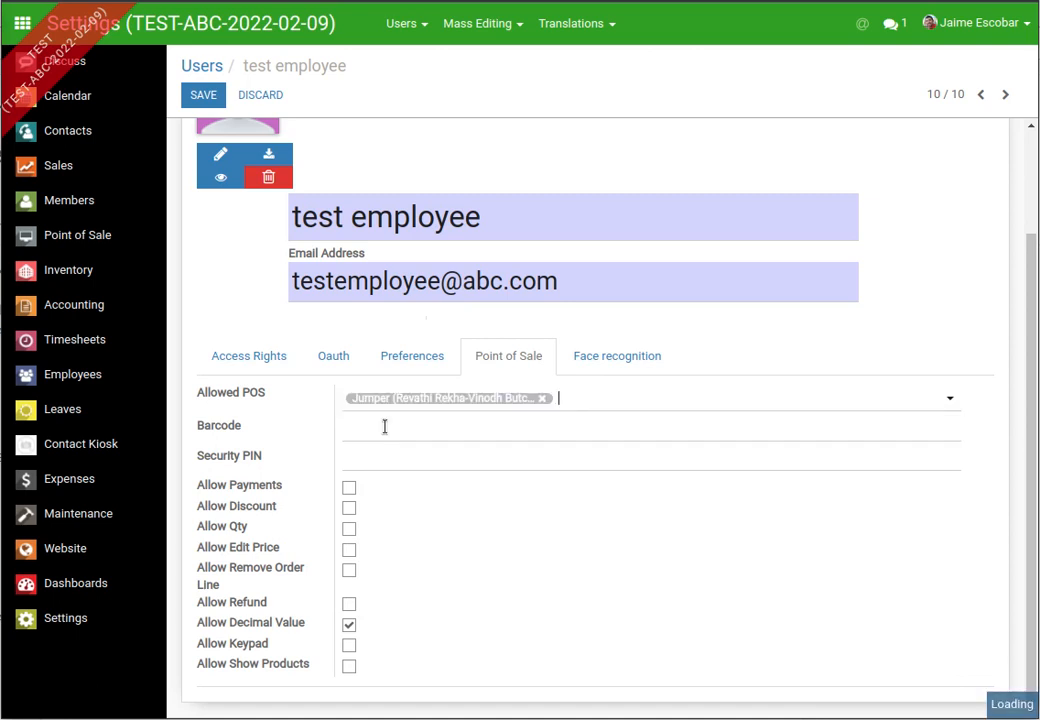
{"action": "left_click", "coordinate": [585, 404]}
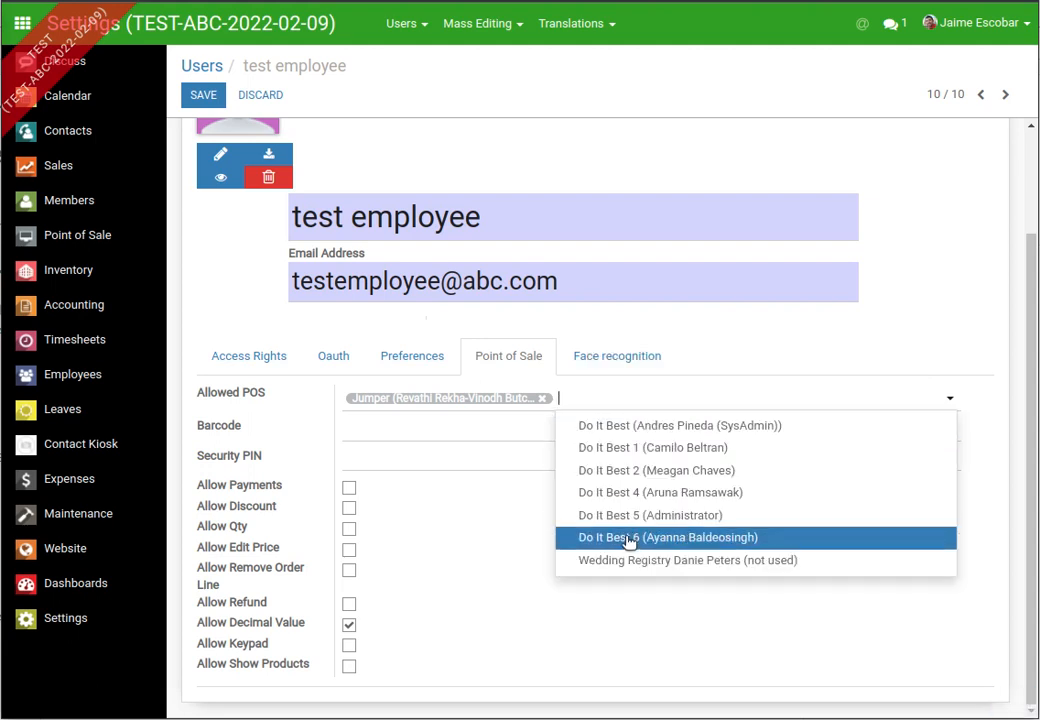
{"action": "left_click", "coordinate": [600, 515]}
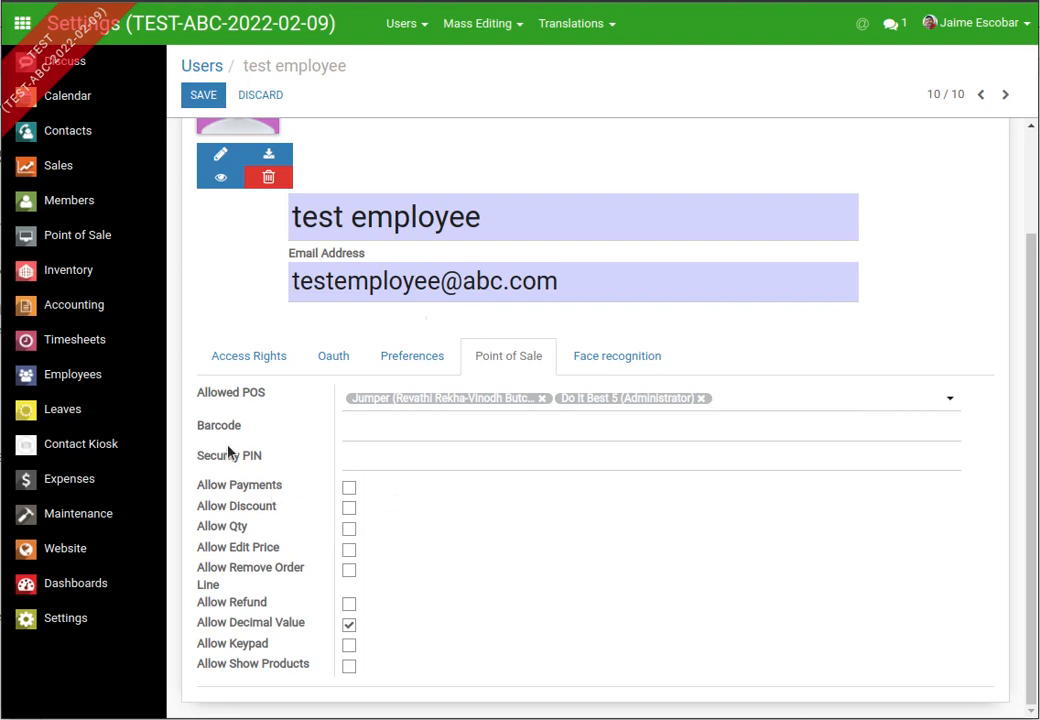
- Enter a four-digit security PIN for the user
{"action": "scroll", "coordinate": [228, 452], "scroll_direction": "up", "scroll_amount": 2}
{"action": "scroll", "coordinate": [240, 455], "scroll_direction": "down", "scroll_amount": 2}
{"action": "left_click", "coordinate": [350, 459]}
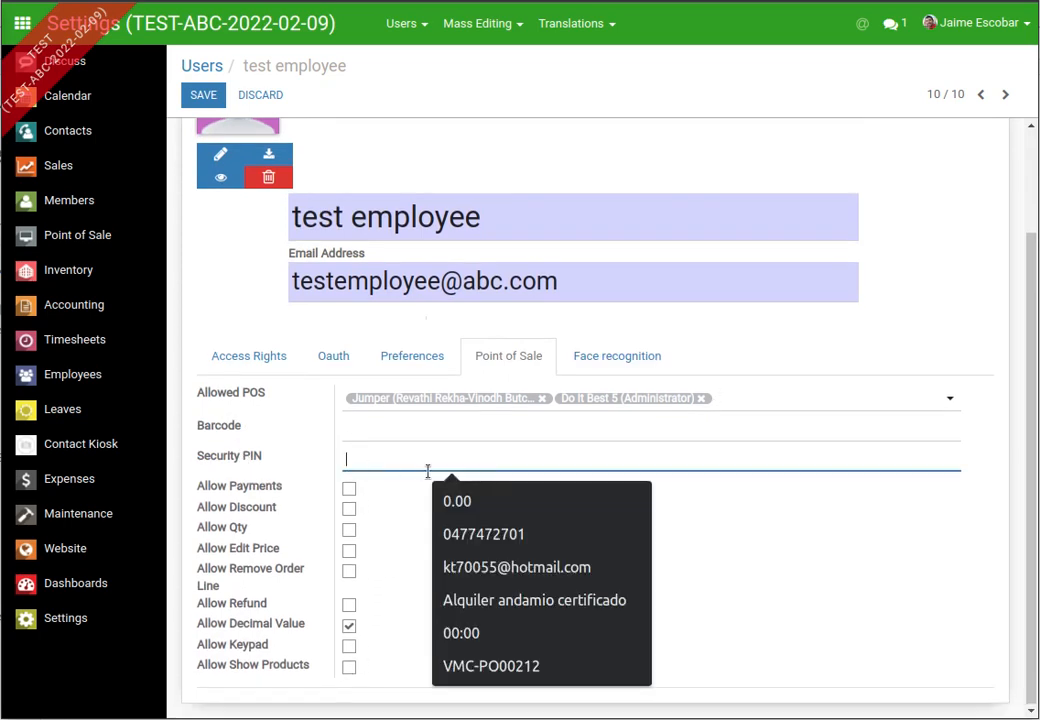
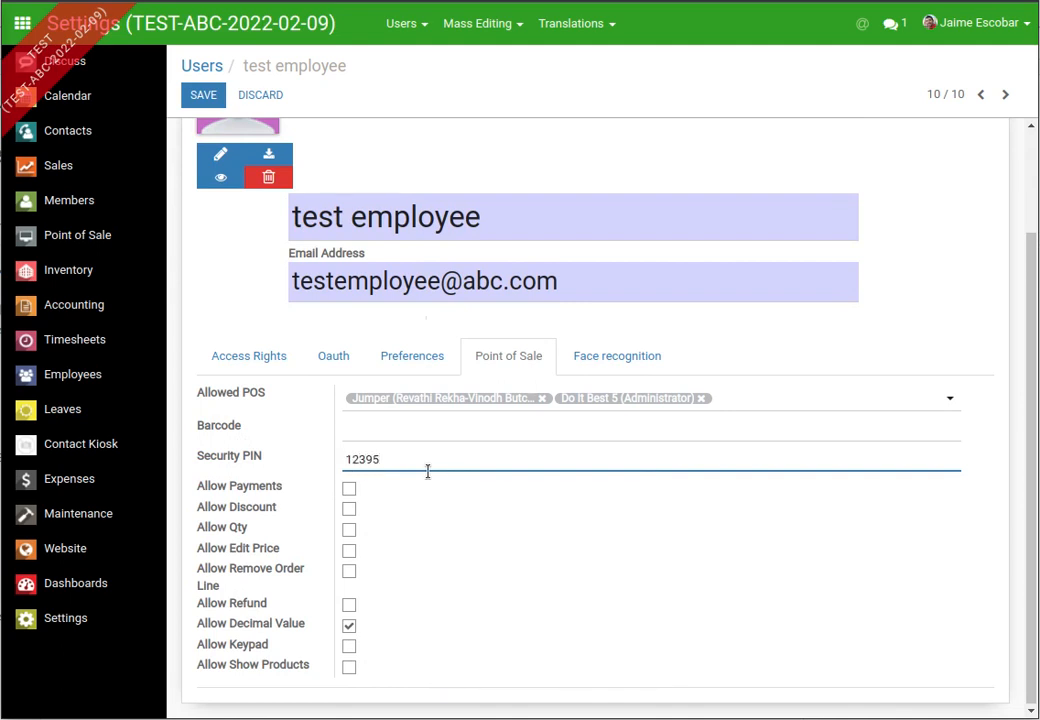
- Untick Allow Decimal Value; tick Allow Payments, Allow Qty and Allow Remove Order Line
{"action": "left_click", "coordinate": [350, 626]}
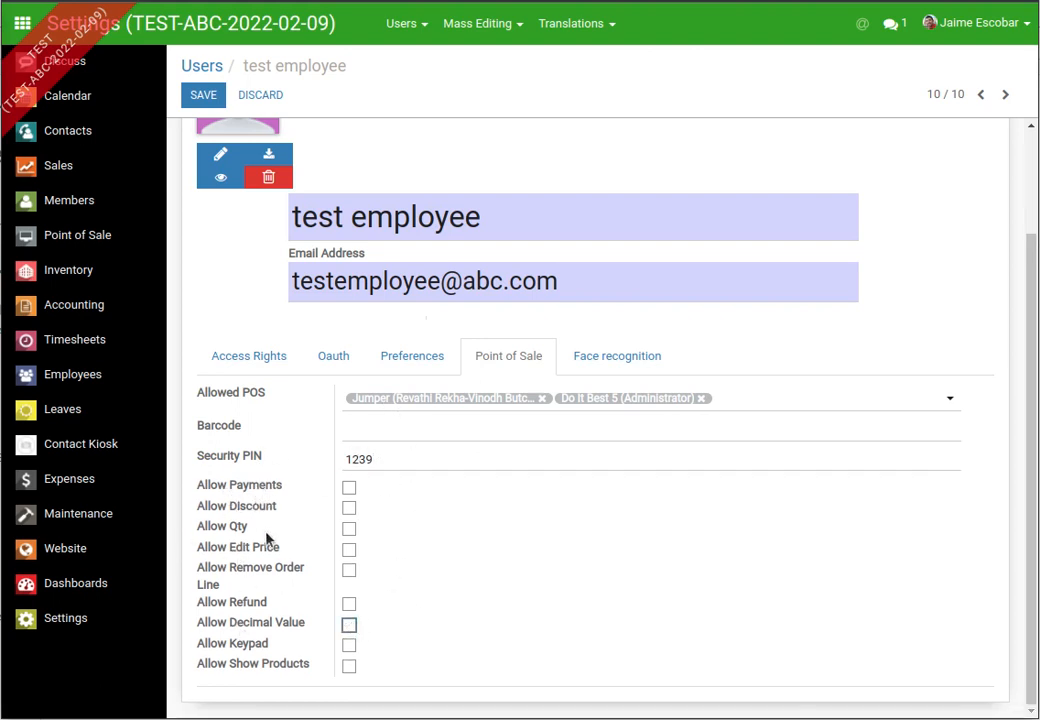
{"action": "left_click", "coordinate": [350, 490]}
{"action": "left_click", "coordinate": [349, 529]}
{"action": "left_click", "coordinate": [349, 570]}
{"action": "left_click", "coordinate": [248, 358]}
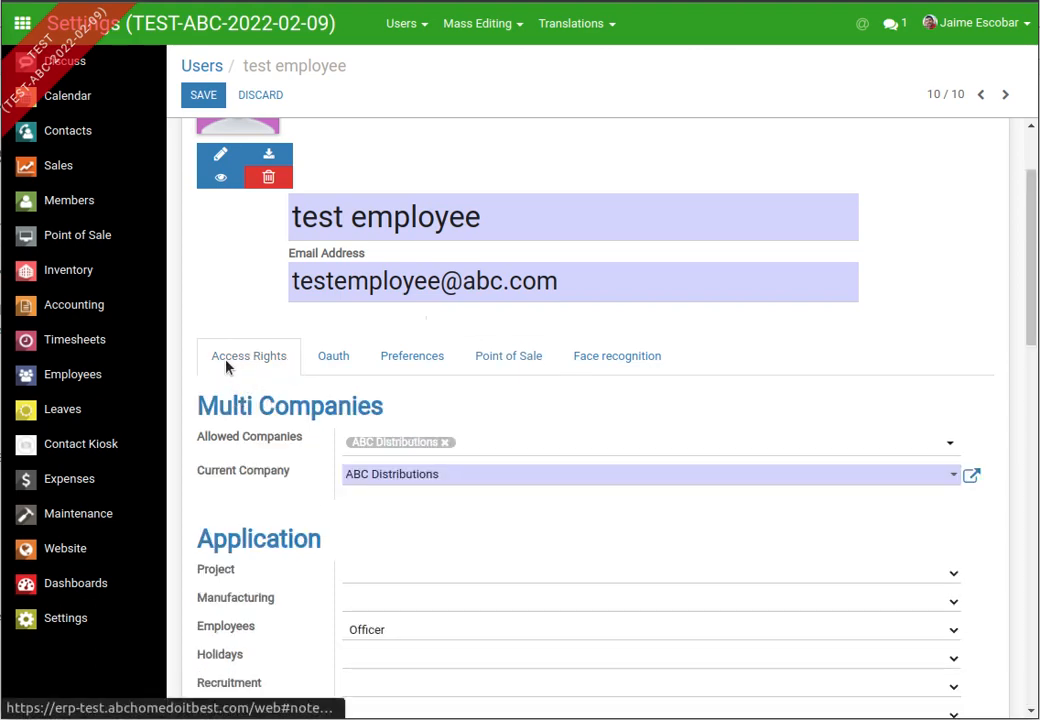
- Leave the Payroll and Expenses access levels blank
{"action": "scroll", "coordinate": [334, 379], "scroll_direction": "down", "scroll_amount": 9}
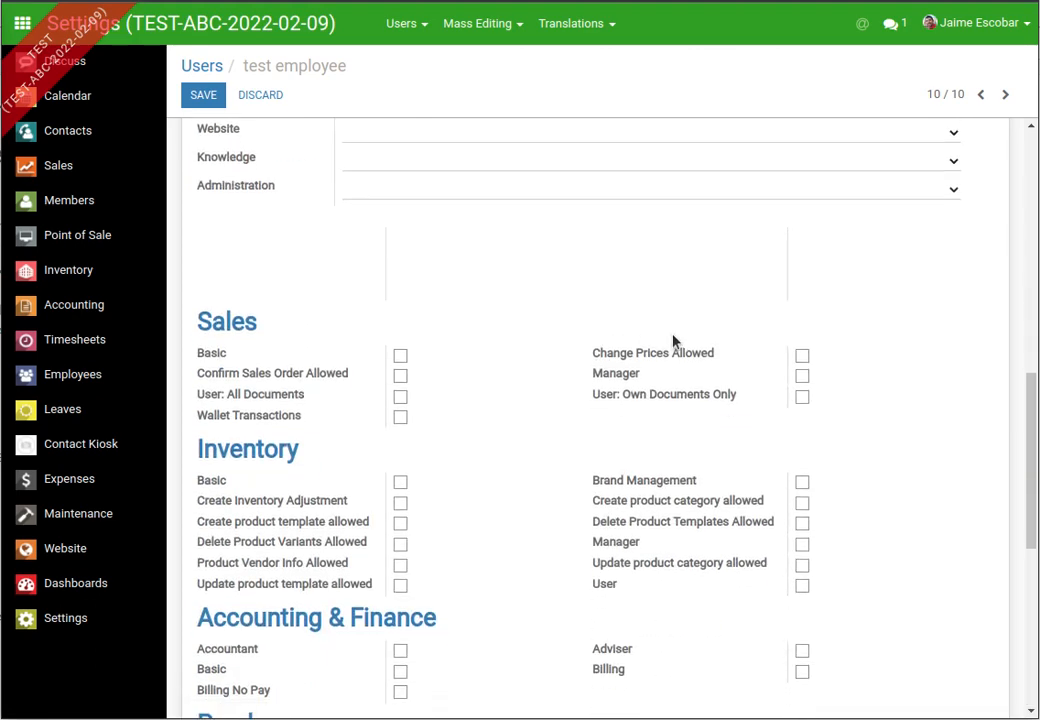
{"action": "scroll", "coordinate": [533, 650], "scroll_direction": "down", "scroll_amount": 5}
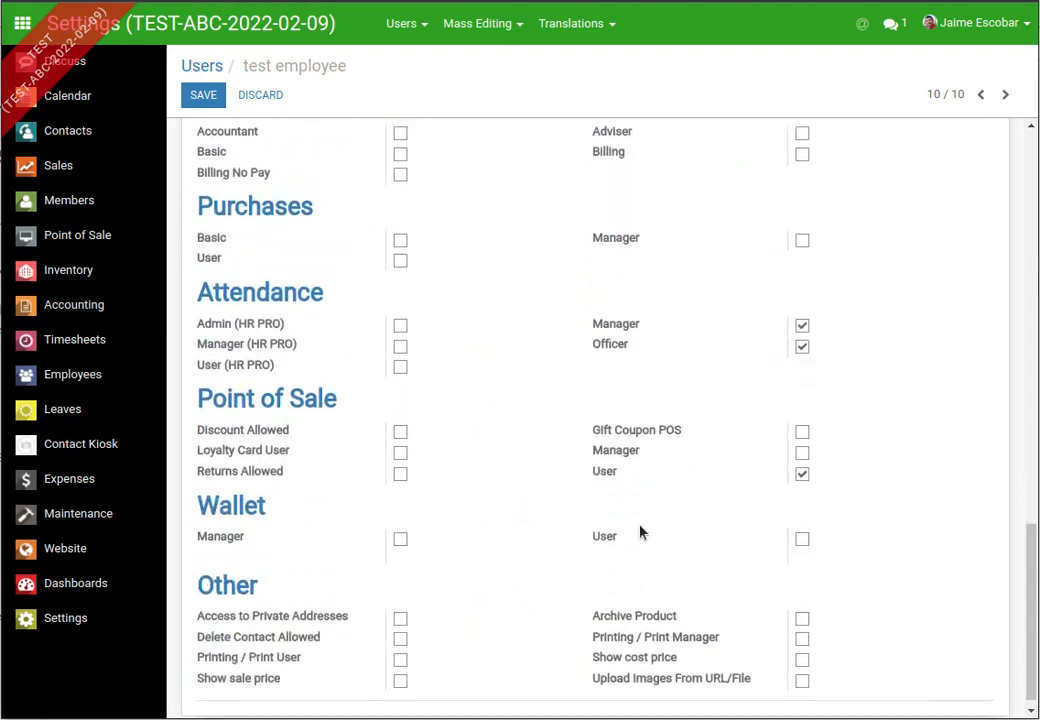
{"action": "scroll", "coordinate": [360, 550], "scroll_direction": "up", "scroll_amount": 14}
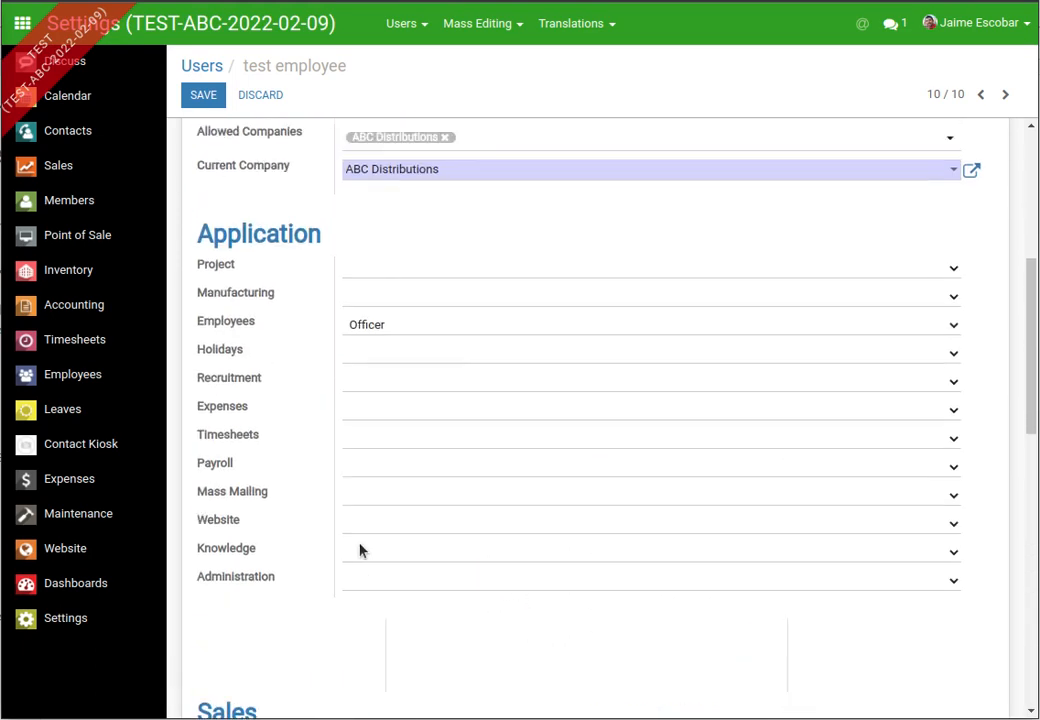
{"action": "scroll", "coordinate": [360, 550], "scroll_direction": "up", "scroll_amount": 1}
{"action": "scroll", "coordinate": [360, 548], "scroll_direction": "down", "scroll_amount": 3}
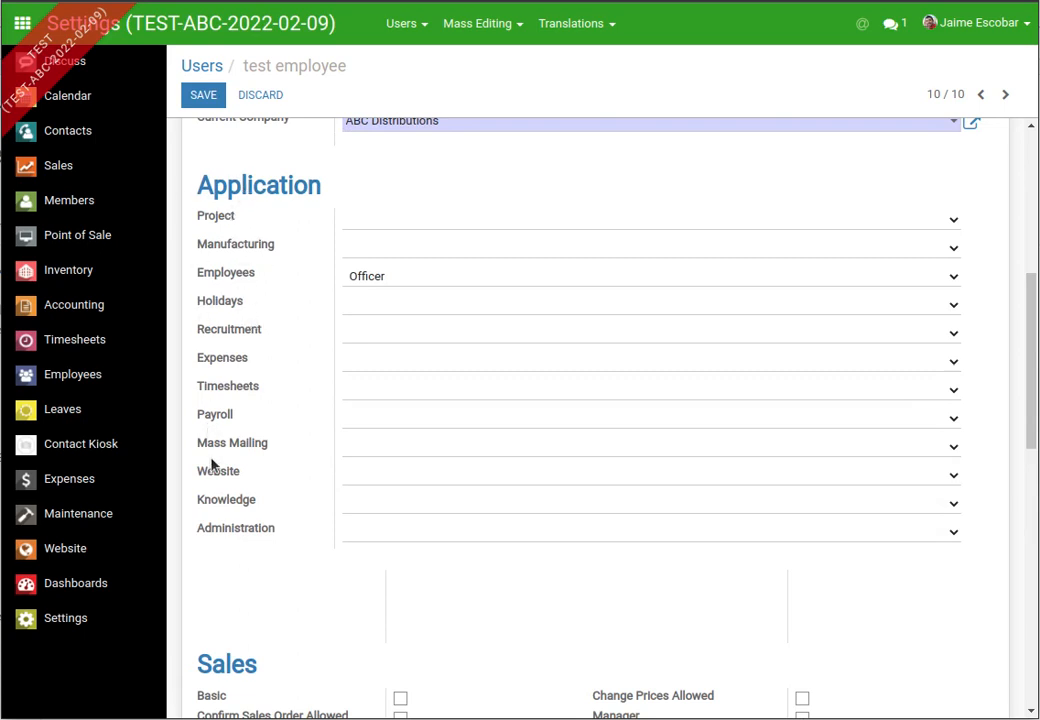
{"action": "left_click", "coordinate": [367, 419]}
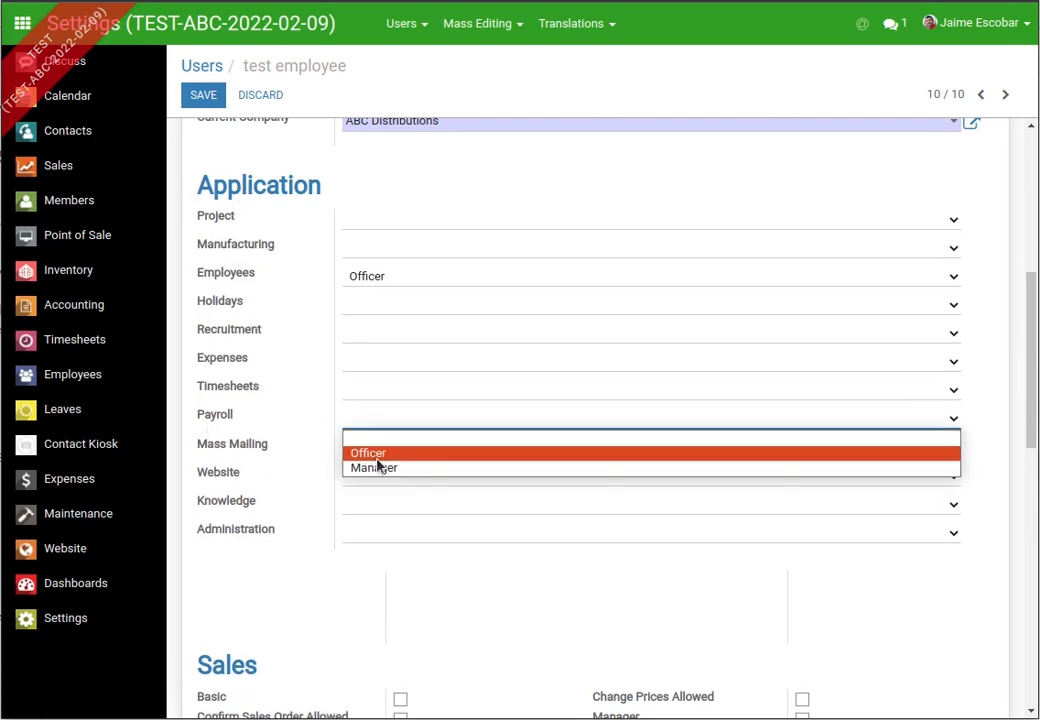
{"action": "left_click", "coordinate": [388, 441]}
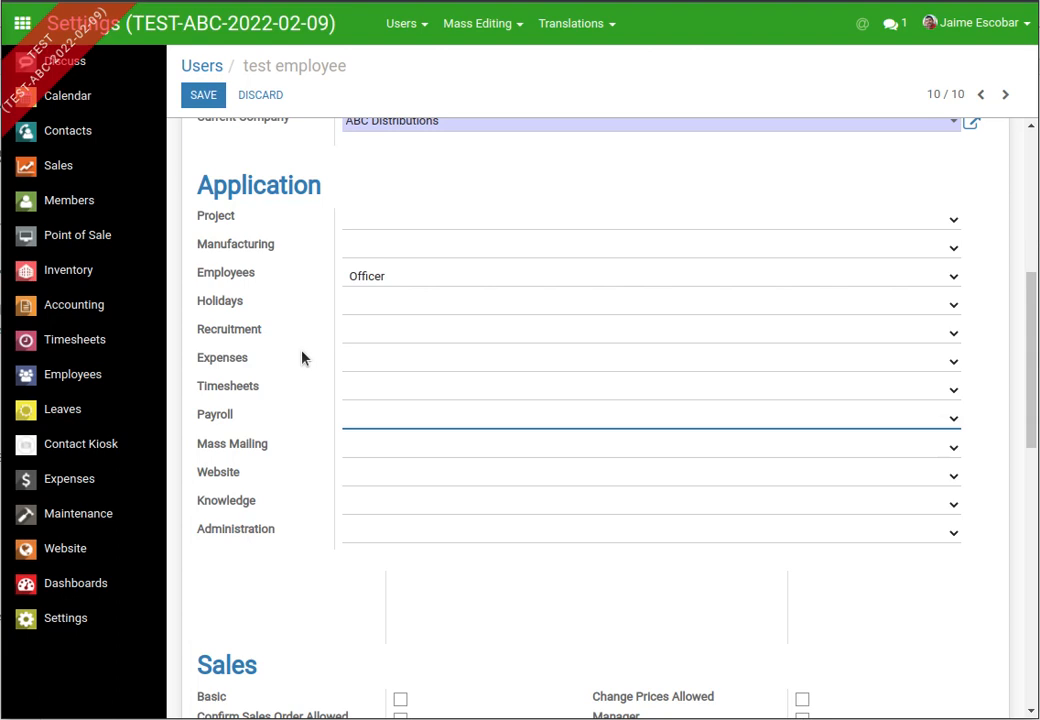
{"action": "left_click", "coordinate": [392, 361]}
{"action": "left_click", "coordinate": [392, 377]}
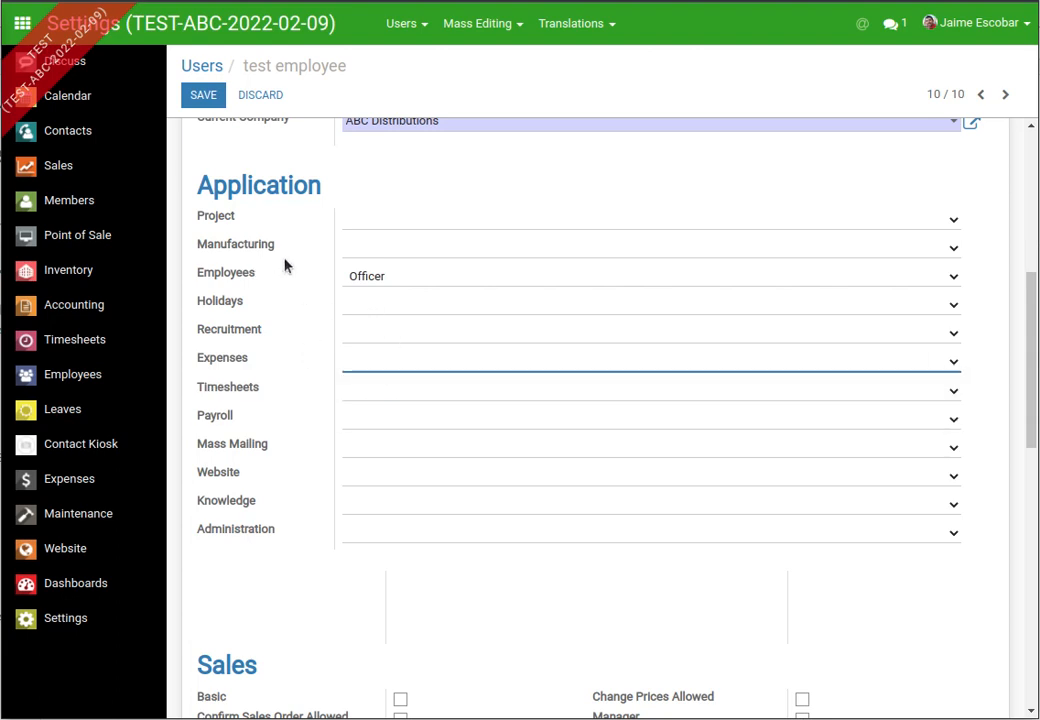
- Set Employees access to Employee and save the user
{"action": "left_click", "coordinate": [420, 300]}
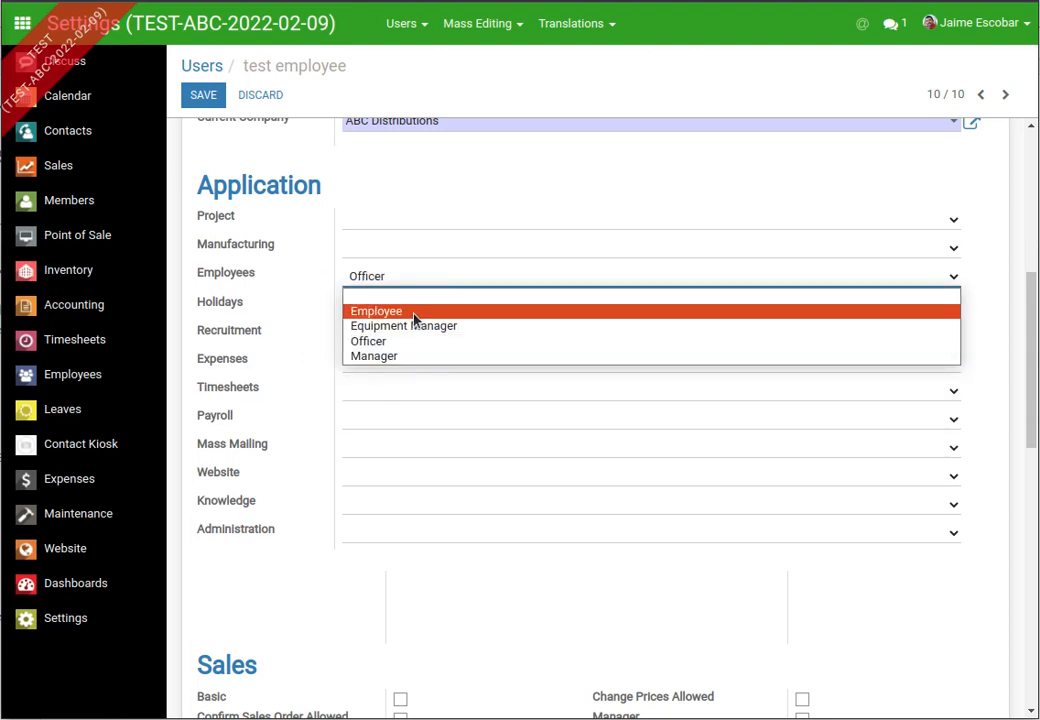
{"action": "left_click", "coordinate": [414, 312]}
{"action": "left_click", "coordinate": [200, 92]}
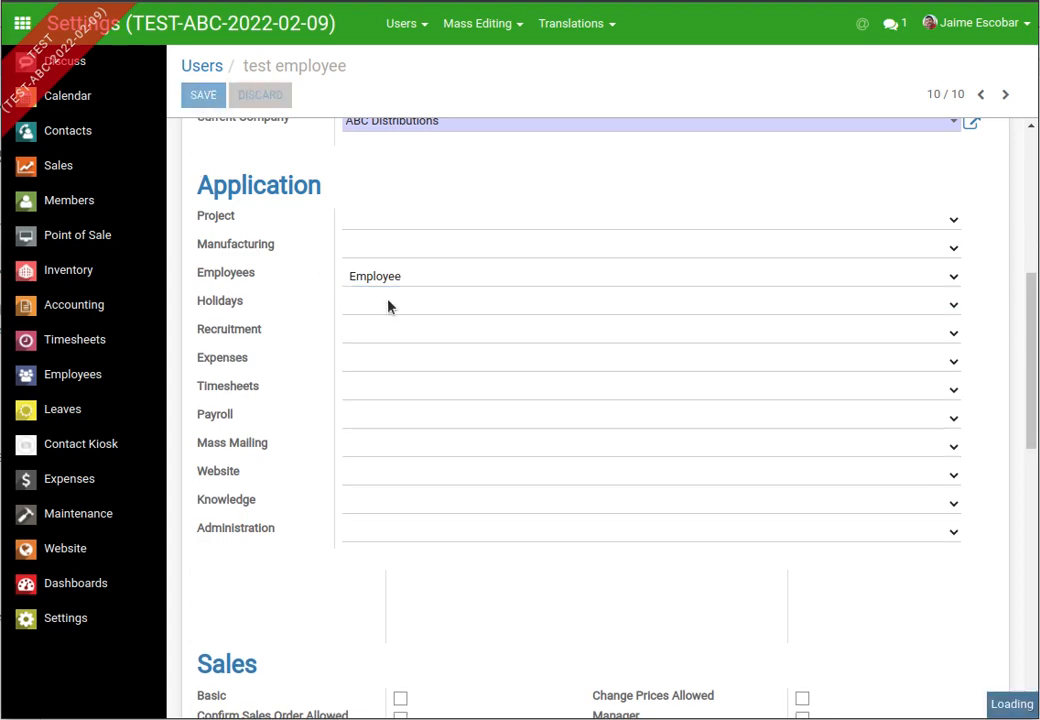
- Put the saved test employee record back into edit mode
{"action": "scroll", "coordinate": [413, 422], "scroll_direction": "down", "scroll_amount": 5}
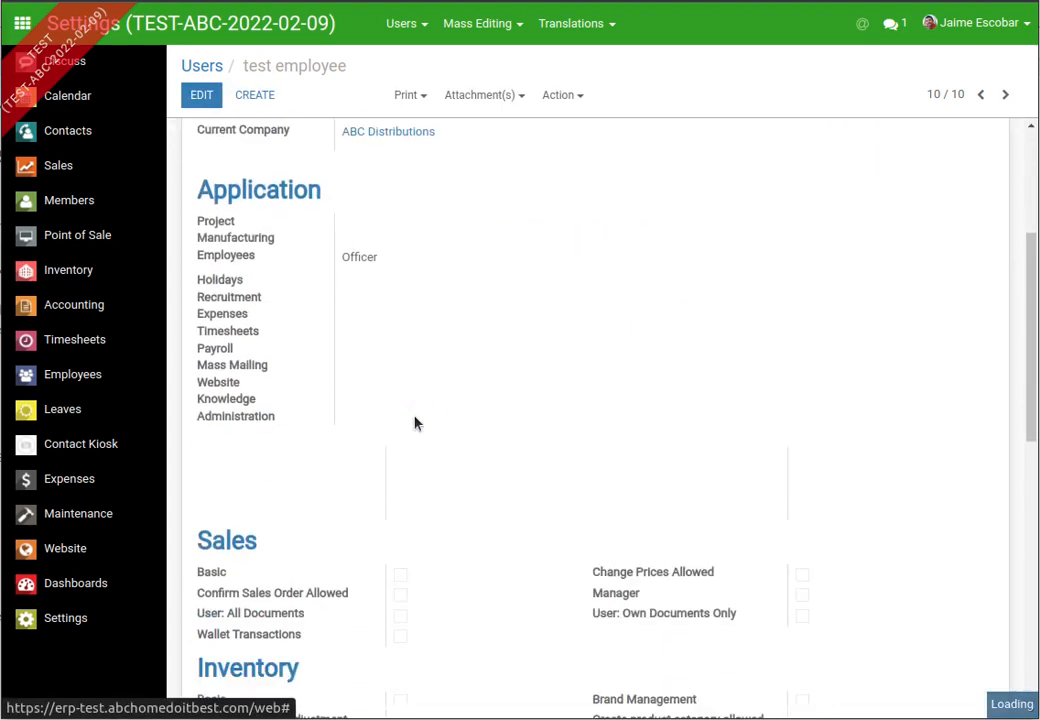
{"action": "scroll", "coordinate": [412, 403], "scroll_direction": "up", "scroll_amount": 4}
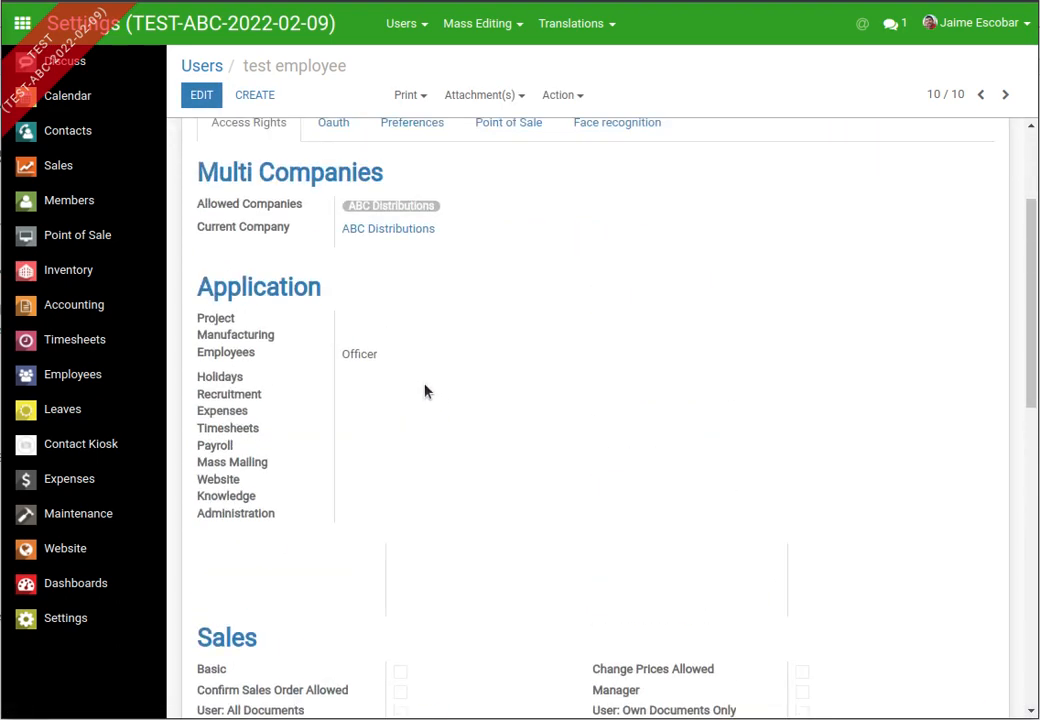
{"action": "scroll", "coordinate": [411, 399], "scroll_direction": "up", "scroll_amount": 2}
{"action": "left_click", "coordinate": [201, 94]}
{"action": "scroll", "coordinate": [341, 355], "scroll_direction": "down", "scroll_amount": 3}
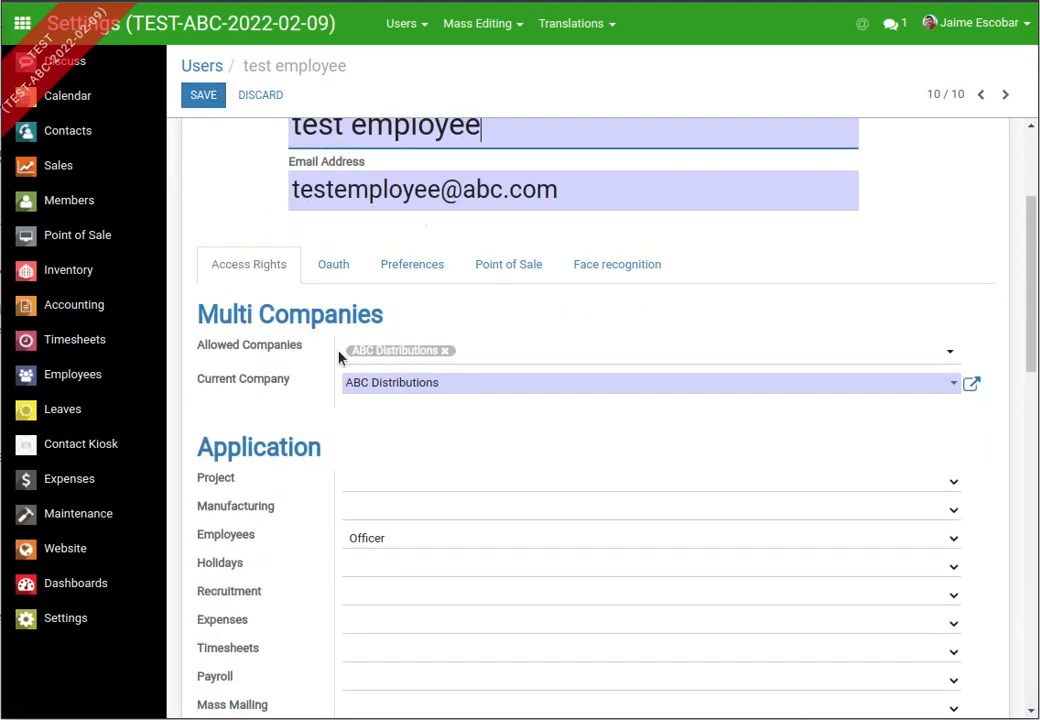
{"action": "scroll", "coordinate": [404, 428], "scroll_direction": "down", "scroll_amount": 2}
- Choose Employee for Employees access, save, and review the saved access rights
{"action": "left_click", "coordinate": [422, 376]}
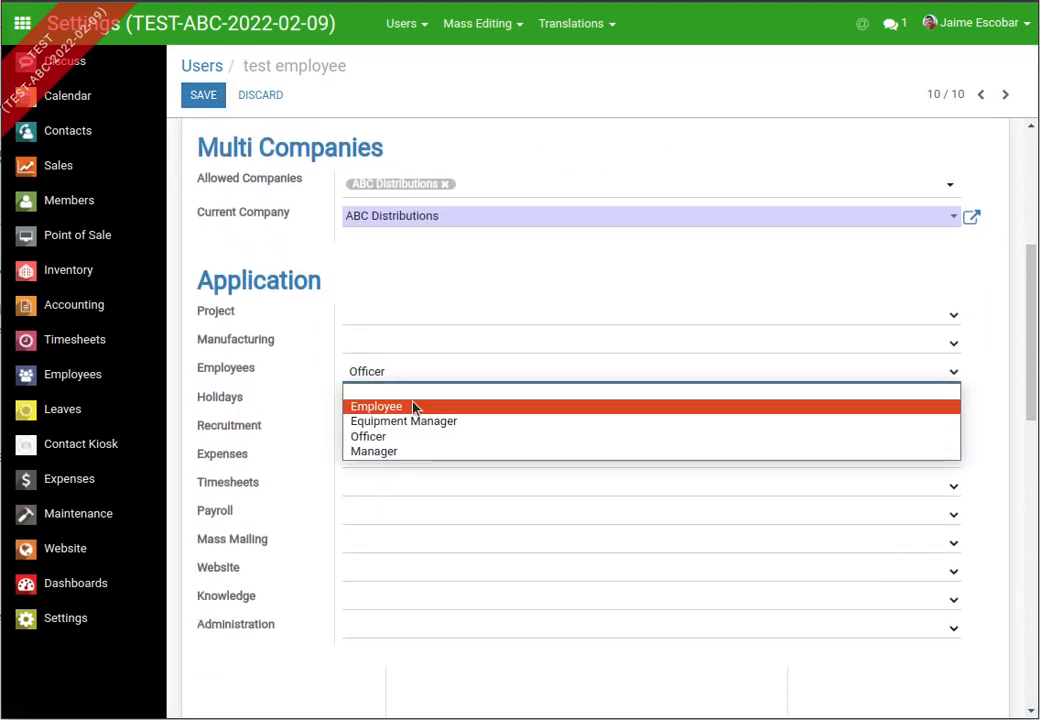
{"action": "left_click", "coordinate": [412, 405]}
{"action": "scroll", "coordinate": [411, 408], "scroll_direction": "up", "scroll_amount": 4}
{"action": "left_click", "coordinate": [203, 96]}
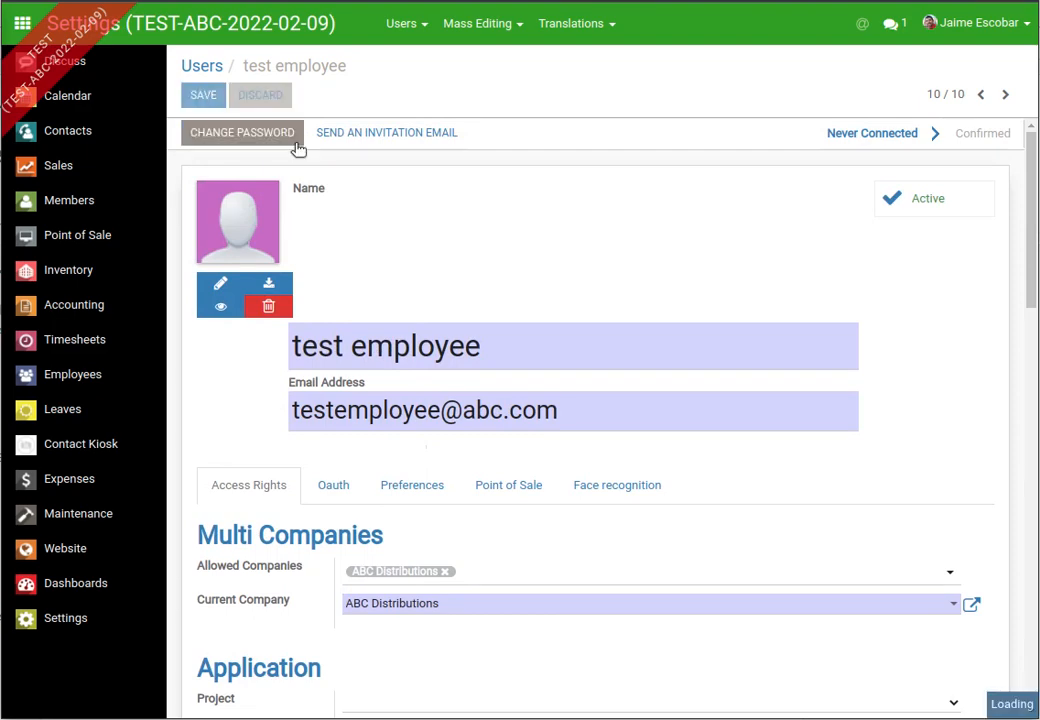
{"action": "scroll", "coordinate": [565, 370], "scroll_direction": "down", "scroll_amount": 5}
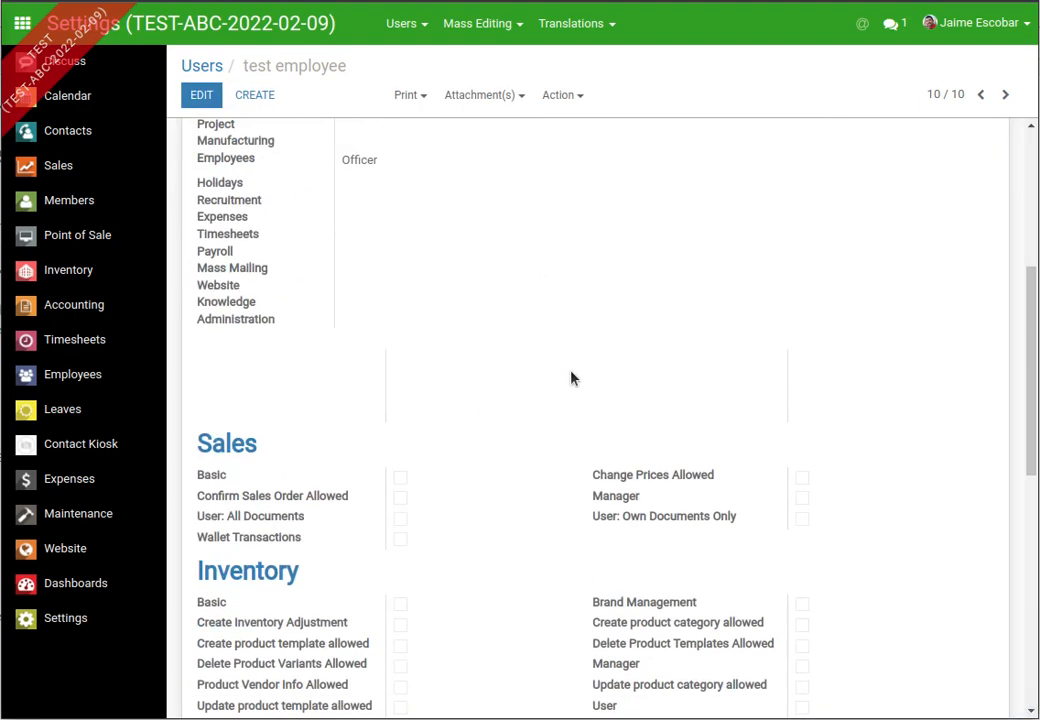
{"action": "scroll", "coordinate": [572, 378], "scroll_direction": "down", "scroll_amount": 3}
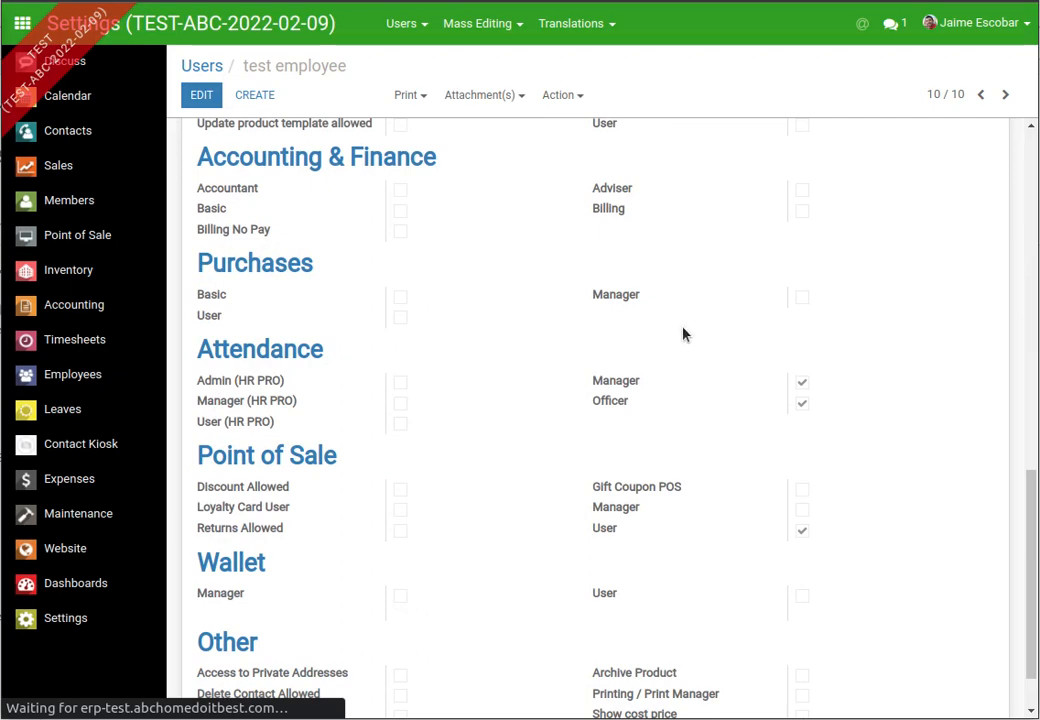
{"action": "scroll", "coordinate": [435, 325], "scroll_direction": "up", "scroll_amount": 10}
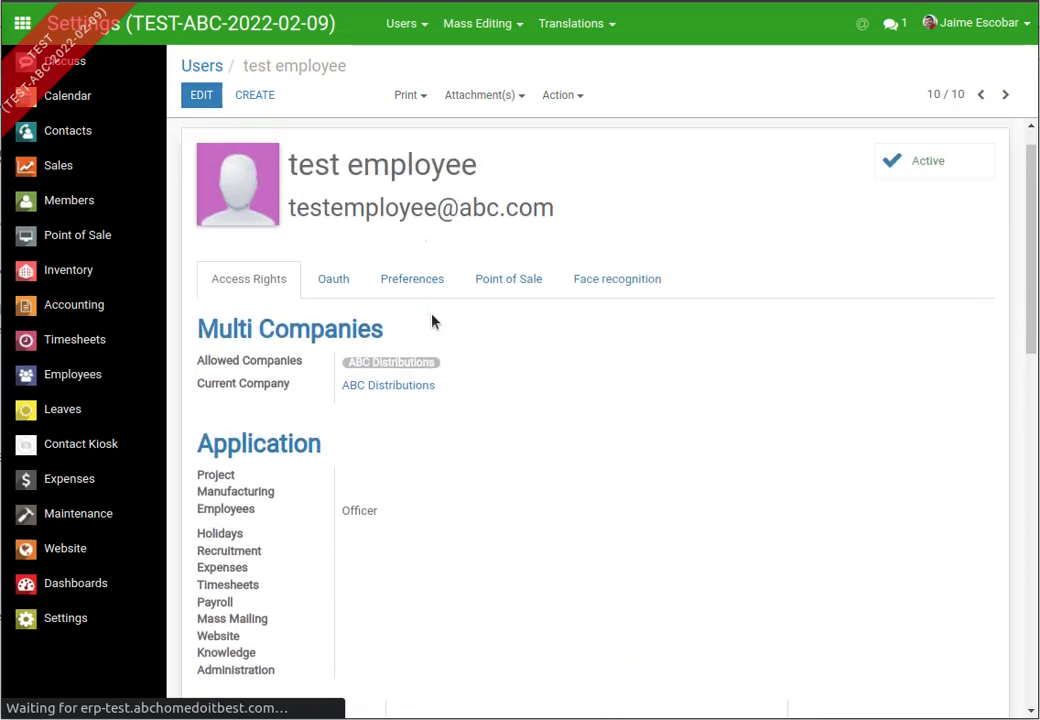